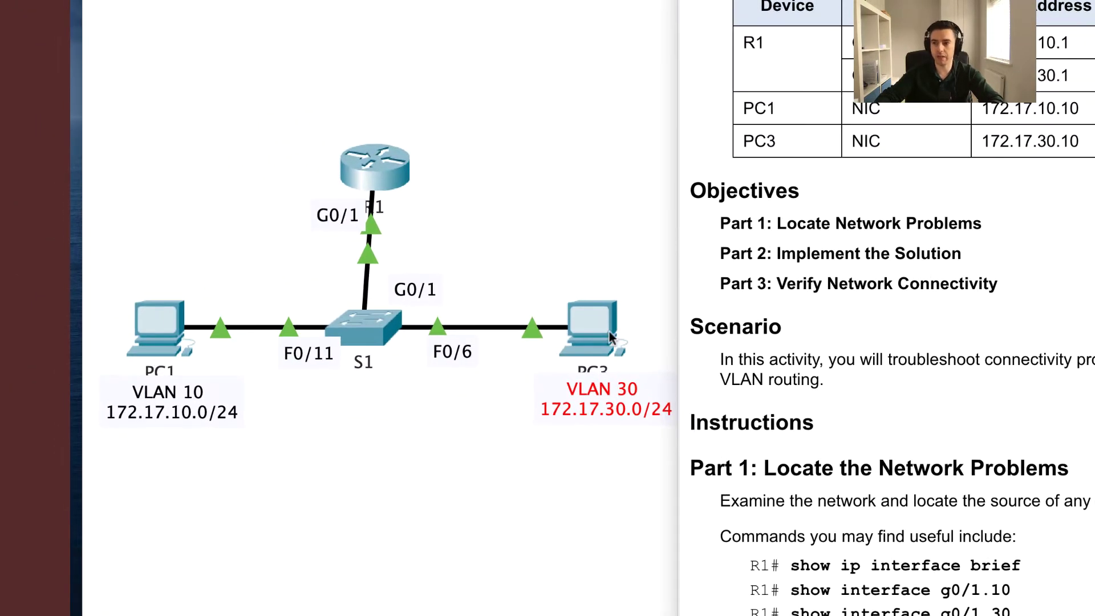
Scroll through the activity instructions, then open R1 from the Logical canvas and move the PDF aside
mouse_move(609, 336)
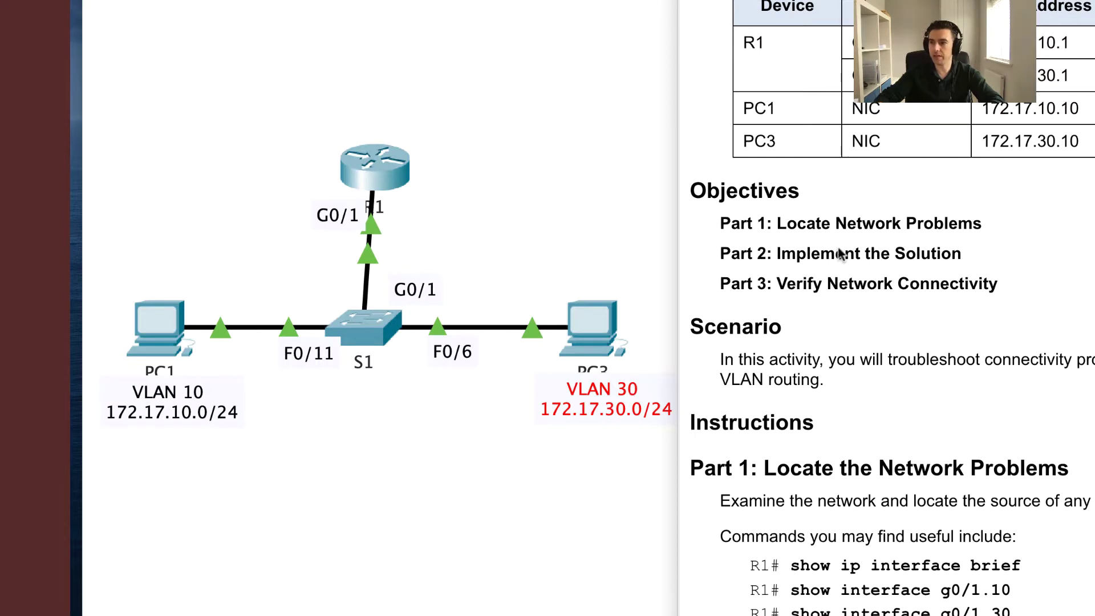
scroll(840, 255, down, 2)
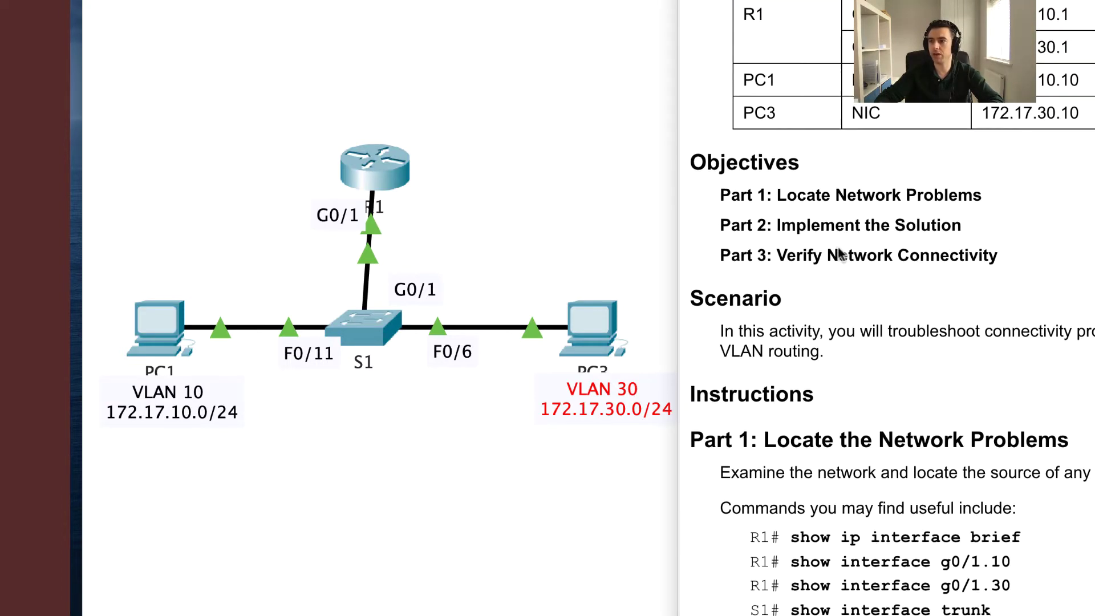
scroll(840, 255, down, 2)
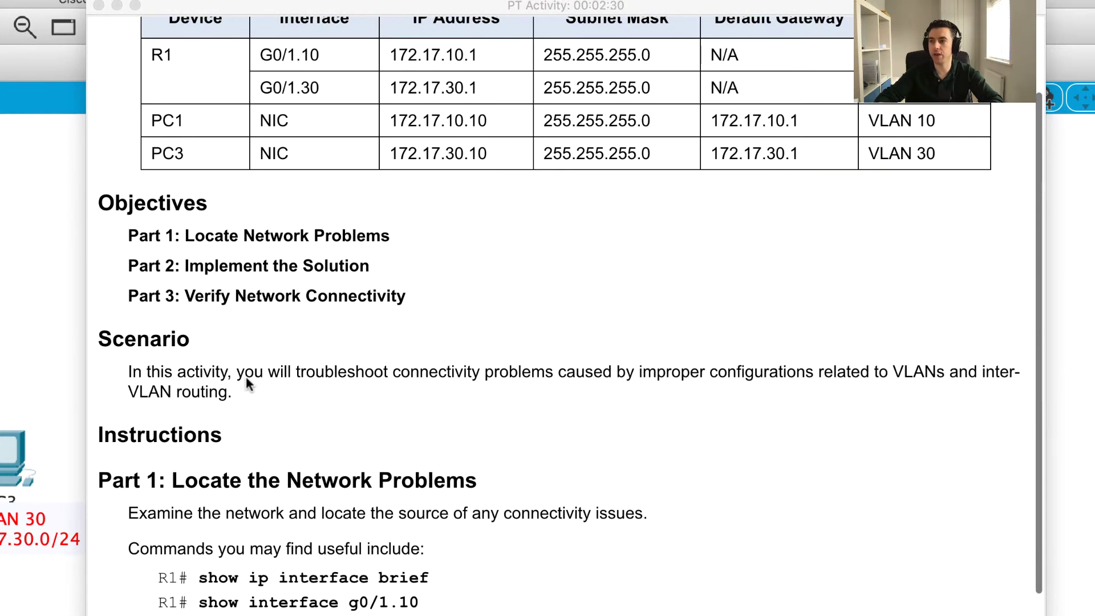
scroll(246, 386, down, 1)
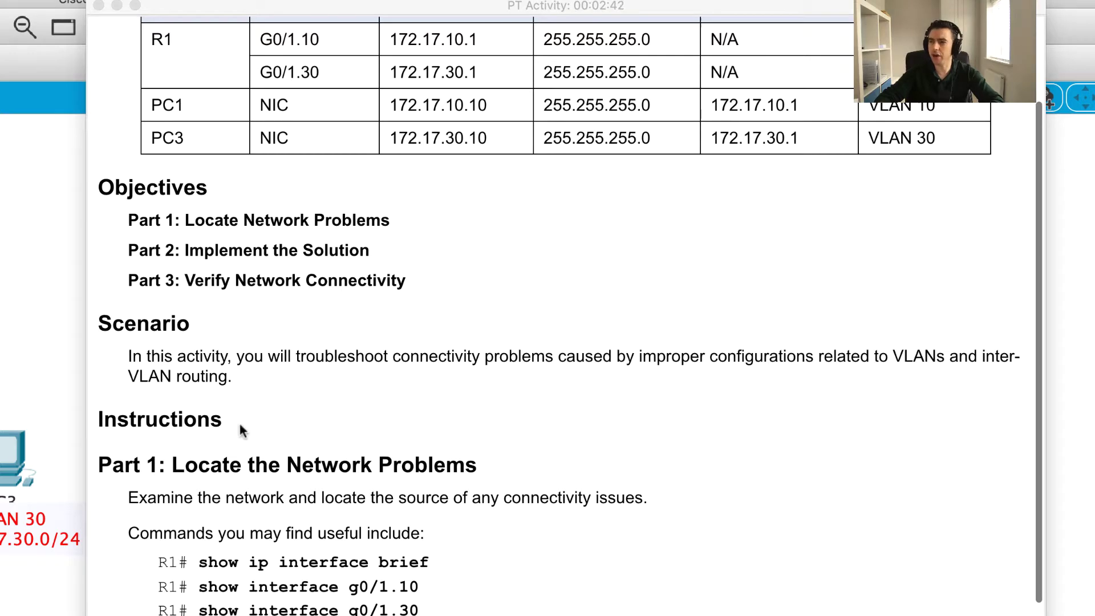
scroll(257, 399, up, 3)
scroll(285, 359, up, 1)
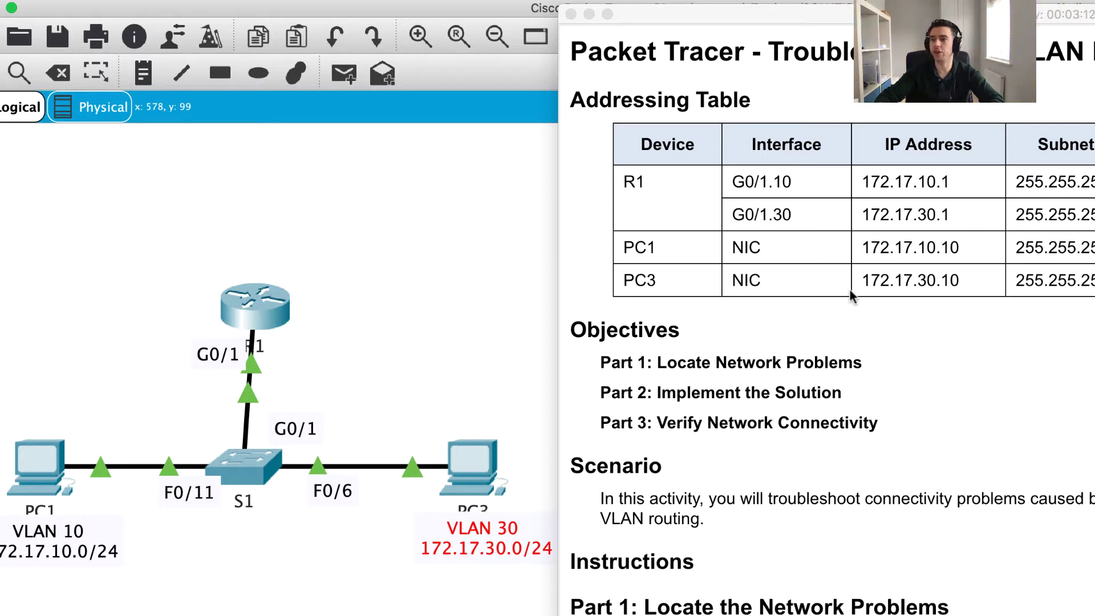
scroll(850, 297, down, 1)
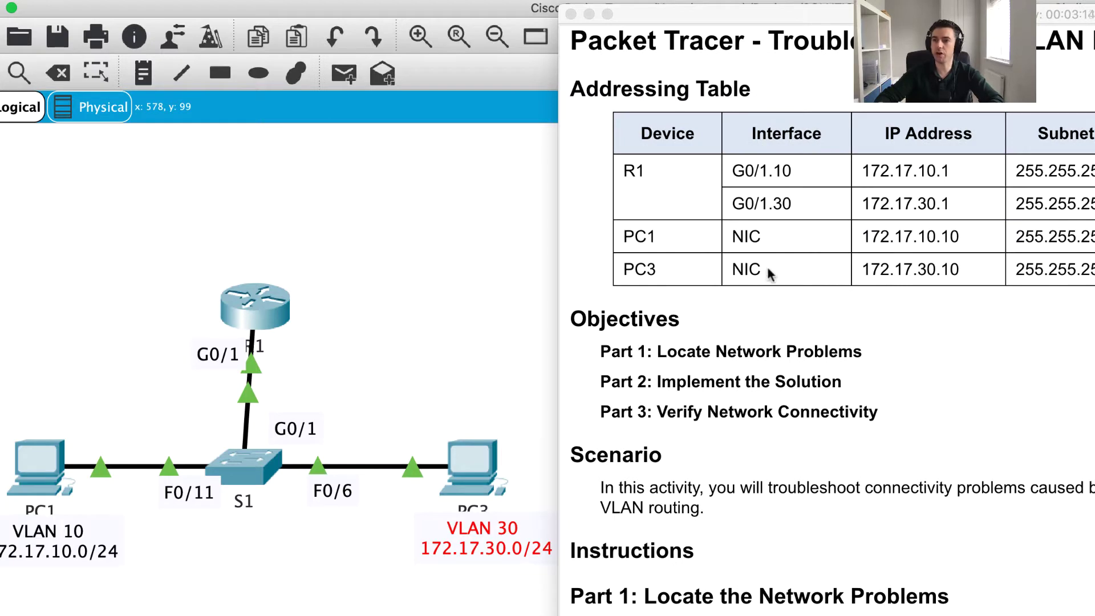
click(256, 306)
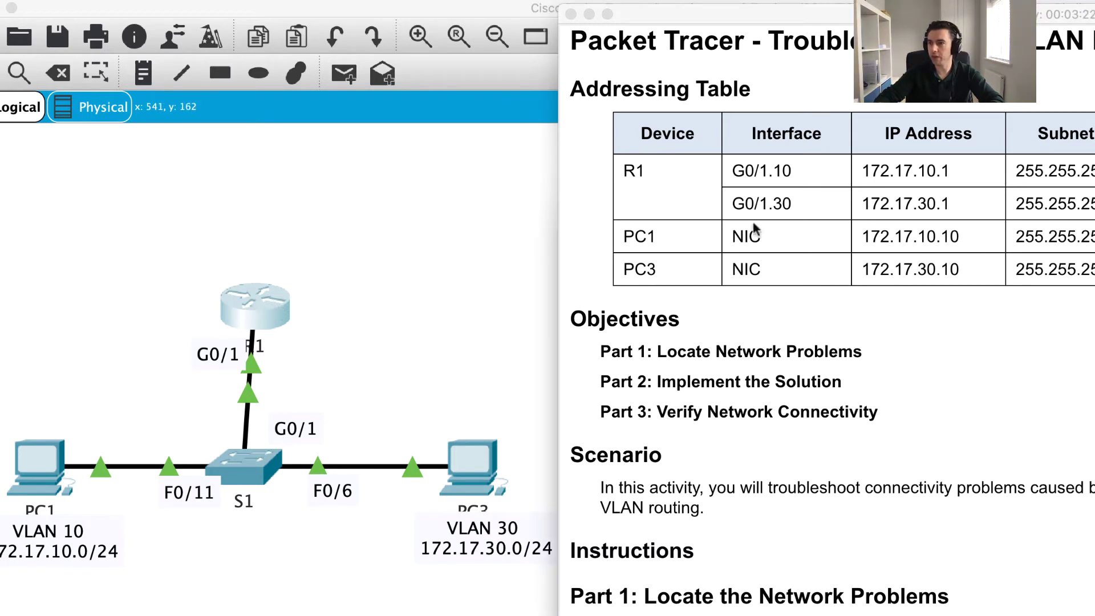
drag(843, 17, 946, 12)
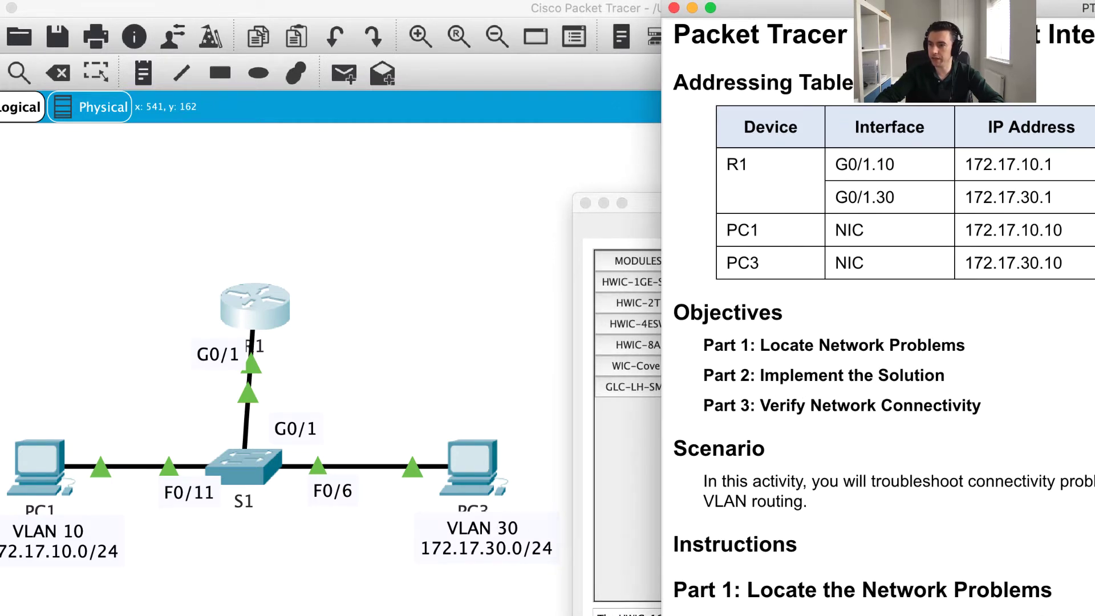
Bring up R1's CLI tab in a widened, repositioned window
click(656, 541)
click(849, 228)
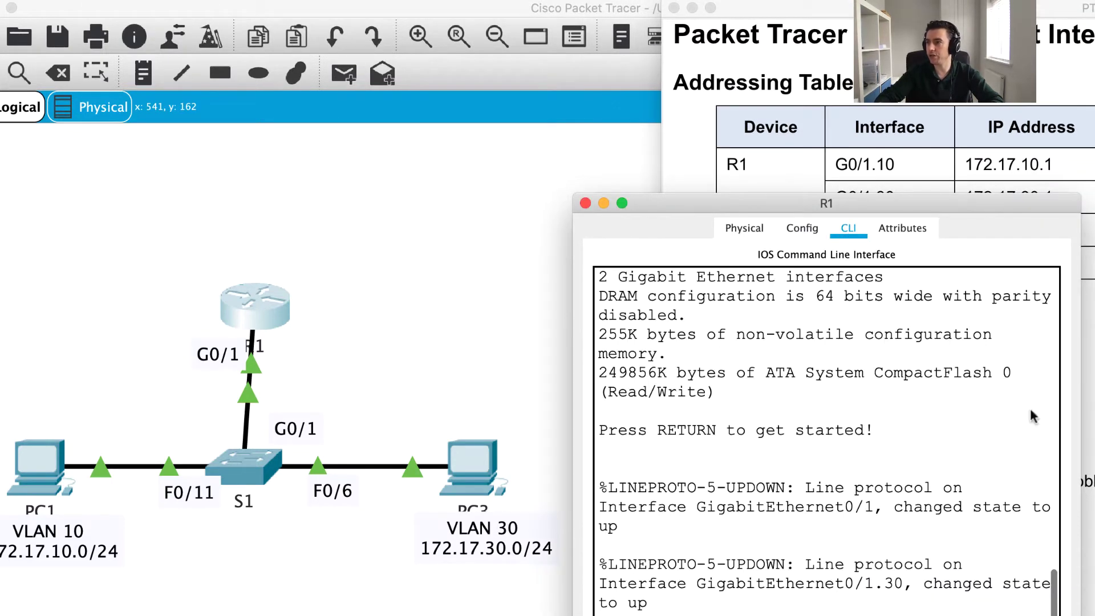
drag(1082, 417, 1094, 420)
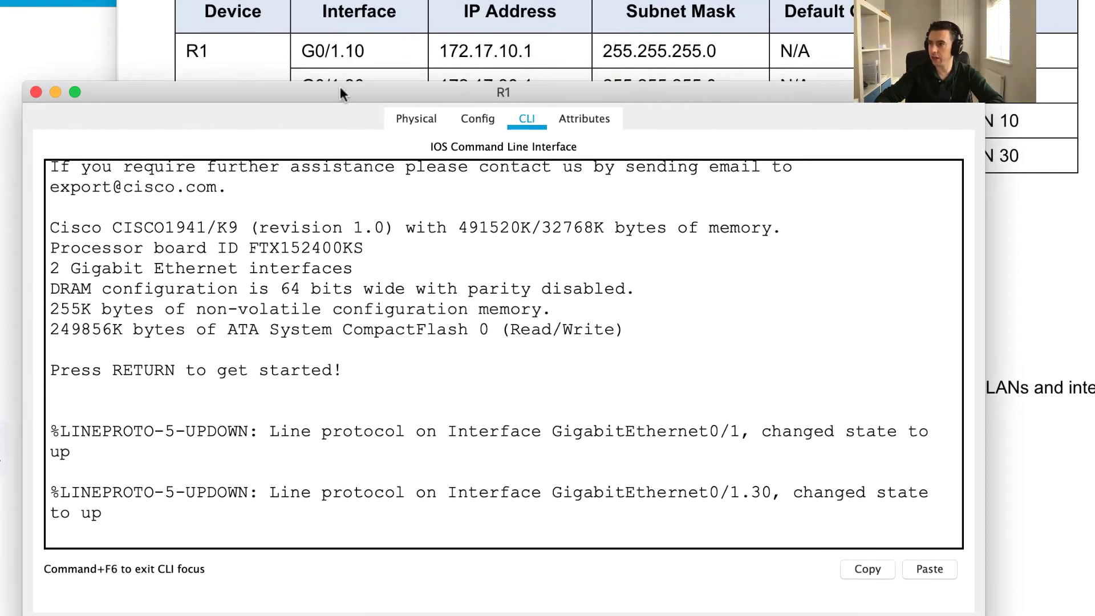
drag(339, 88, 386, 0)
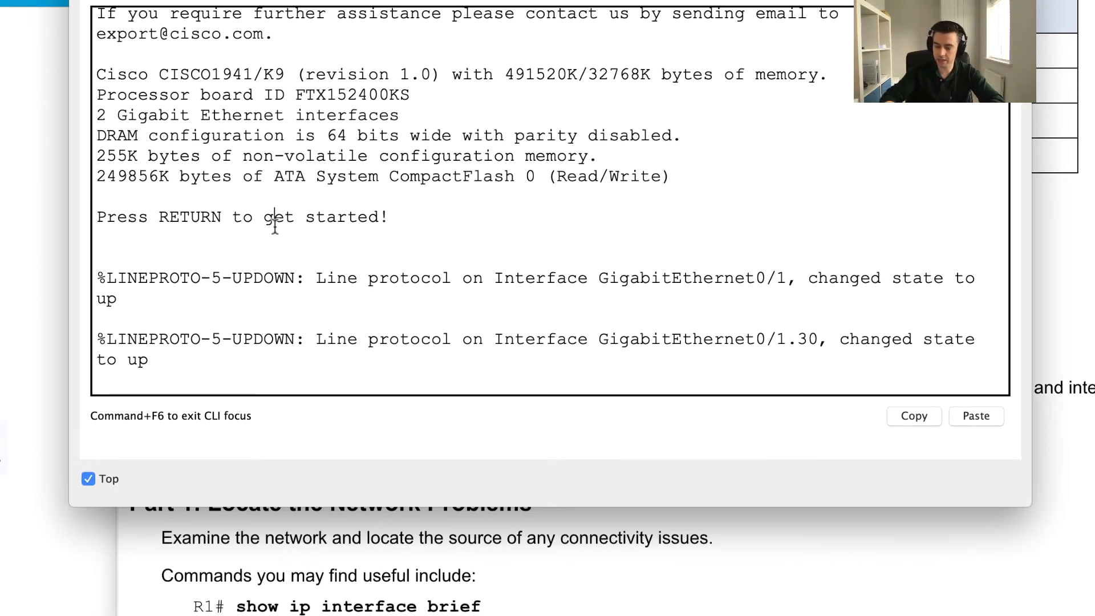
Enter privileged mode with 'en' and run 'show ip interface brief' on R1
key(Return)
key(Return)
key(Return)
text(EN)
key(Return)
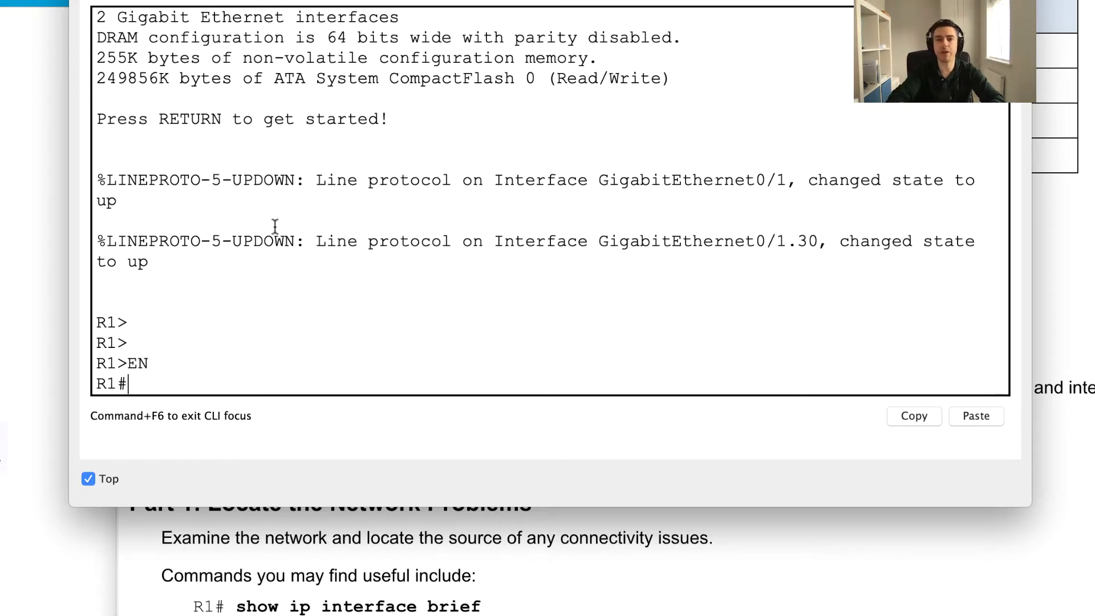
text(show ip inter)
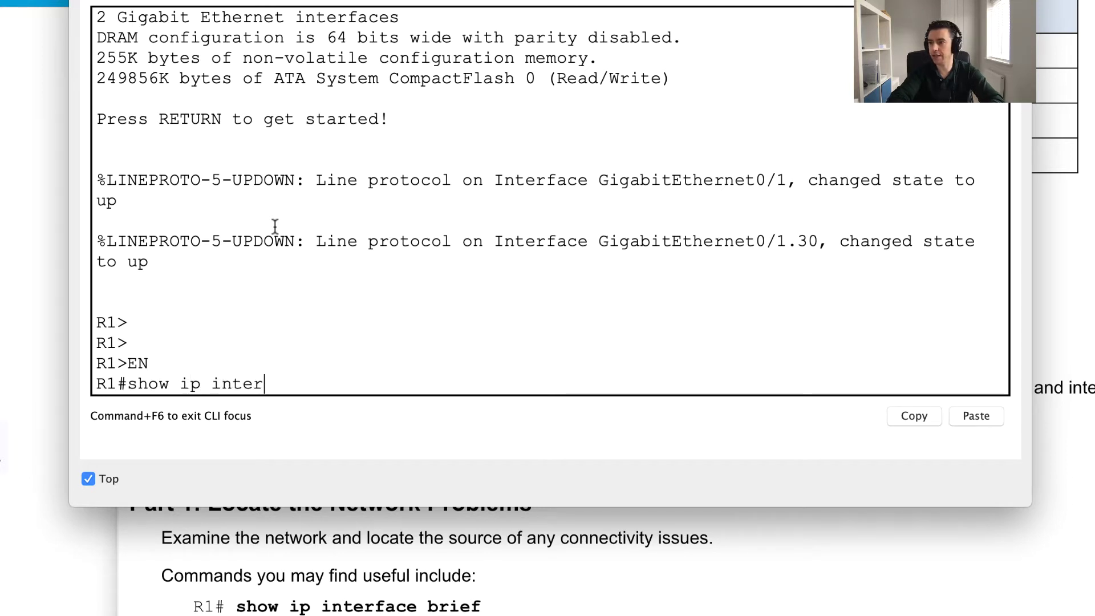
text(face brief)
key(Return)
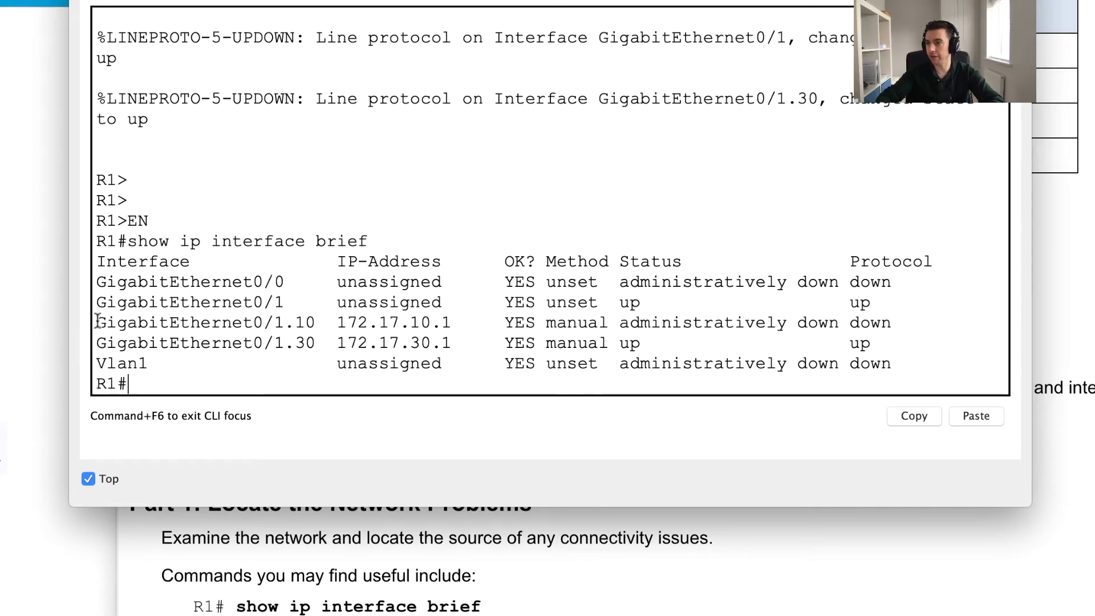
drag(98, 322, 453, 324)
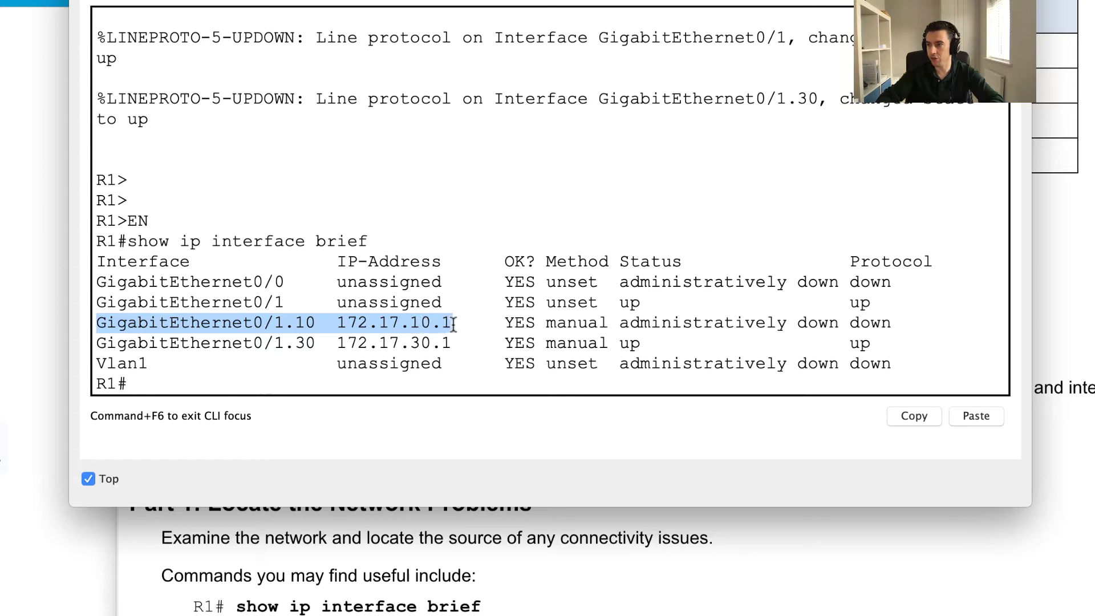
drag(98, 343, 453, 344)
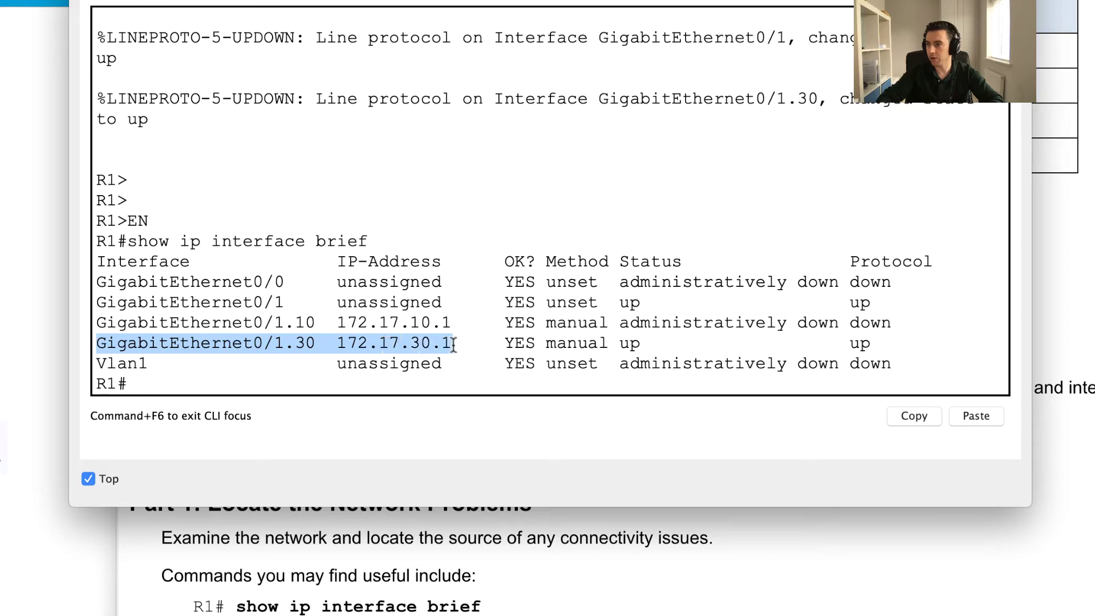
click(451, 344)
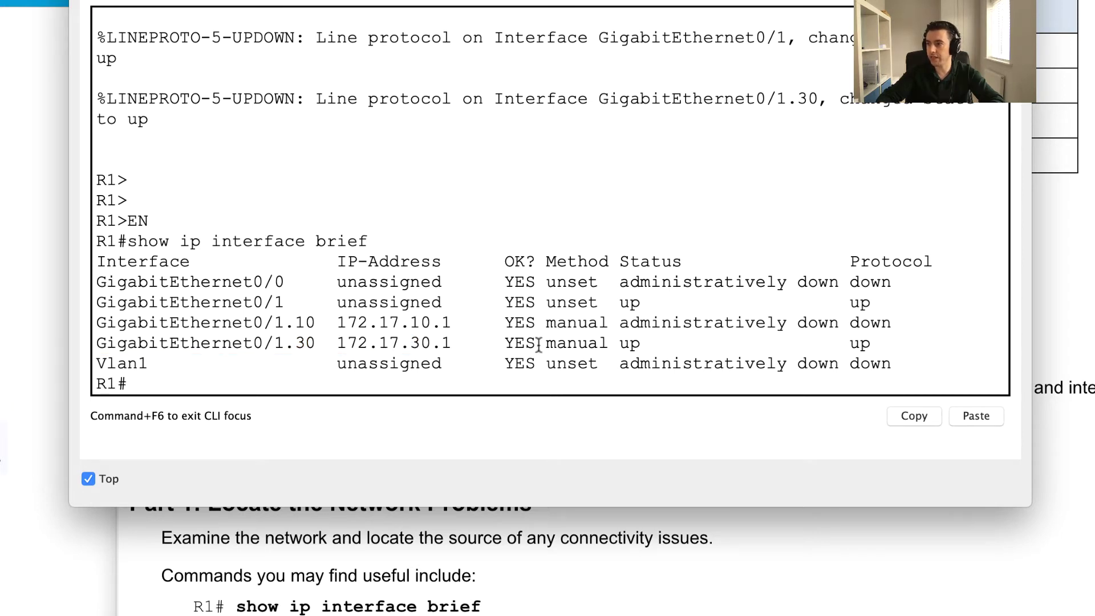
triple_click(211, 343)
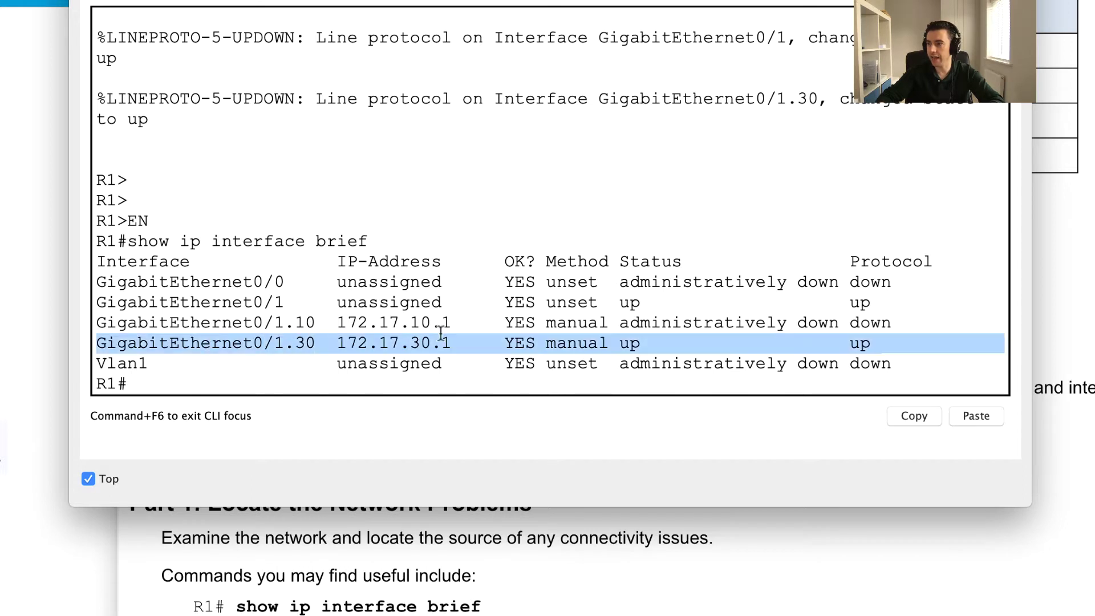
triple_click(870, 323)
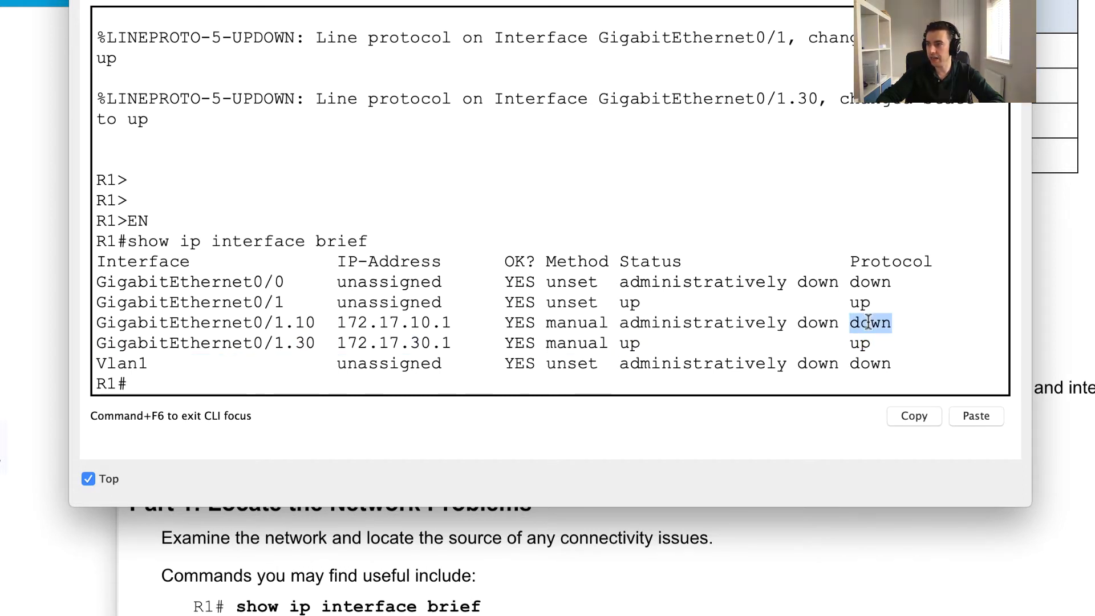
triple_click(662, 323)
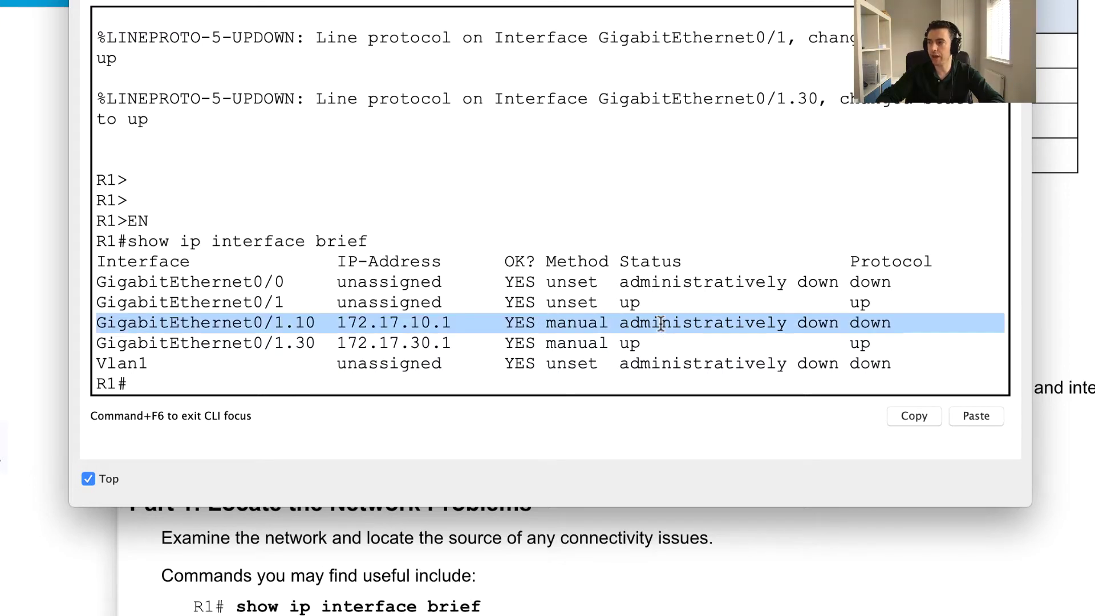
triple_click(661, 323)
click(661, 323)
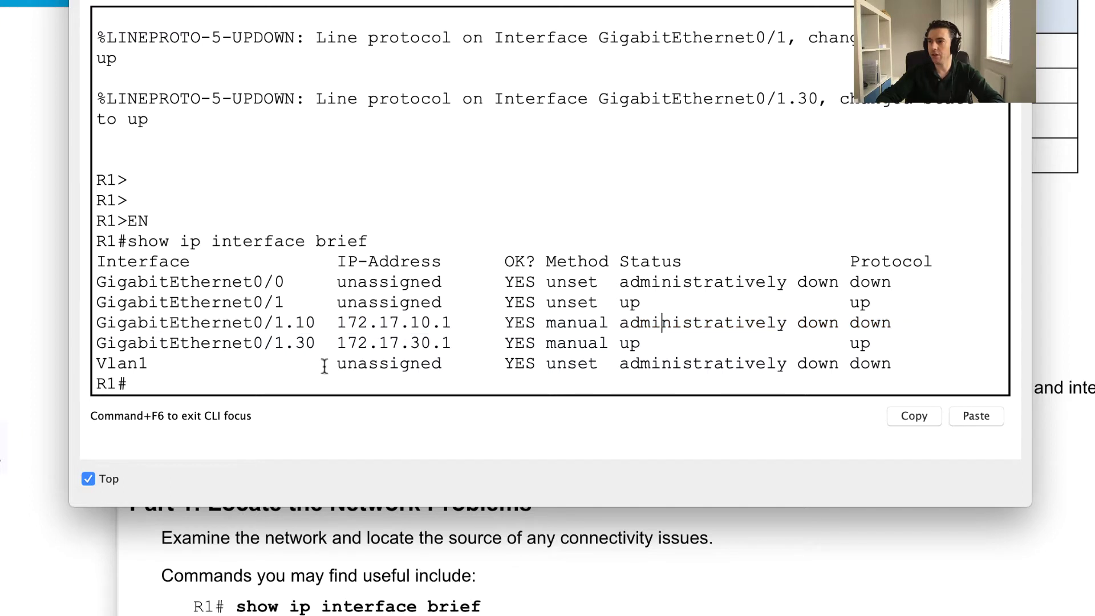
Run 'show run' on R1 and page through the configuration output
text(show run)
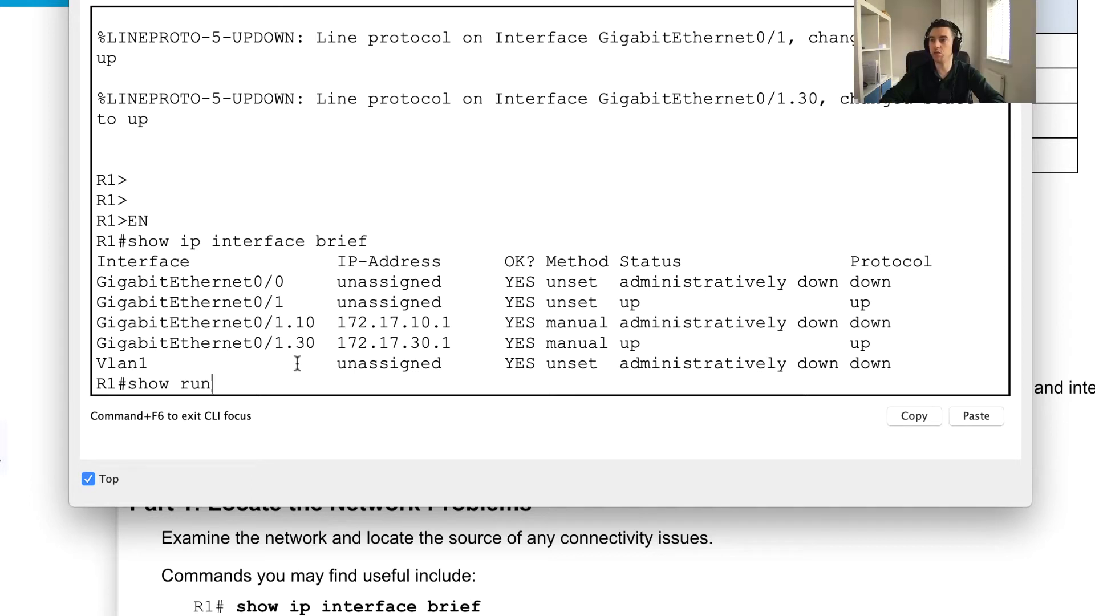
key(Return)
key(space)
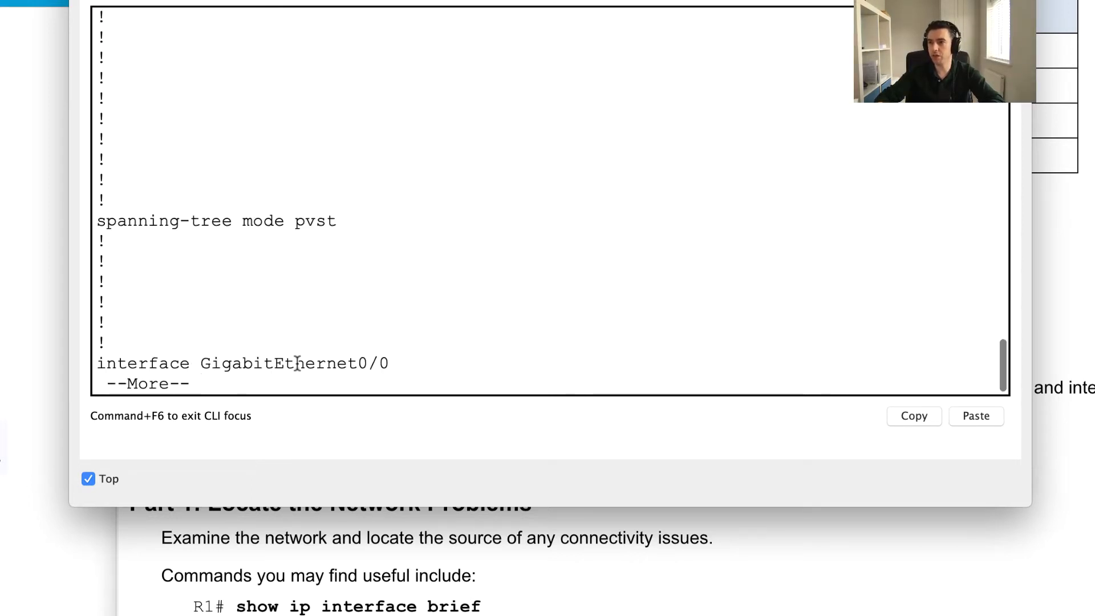
key(space)
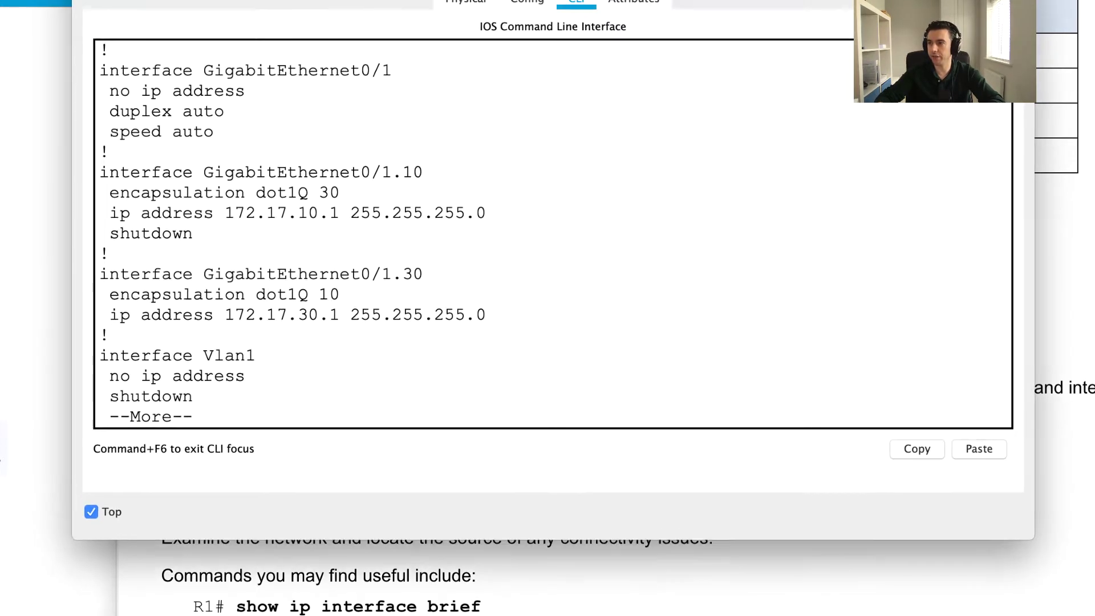
Move R1's console down to reveal the addressing table and mark the GigabitEthernet0/1 lines
drag(410, 3, 471, 134)
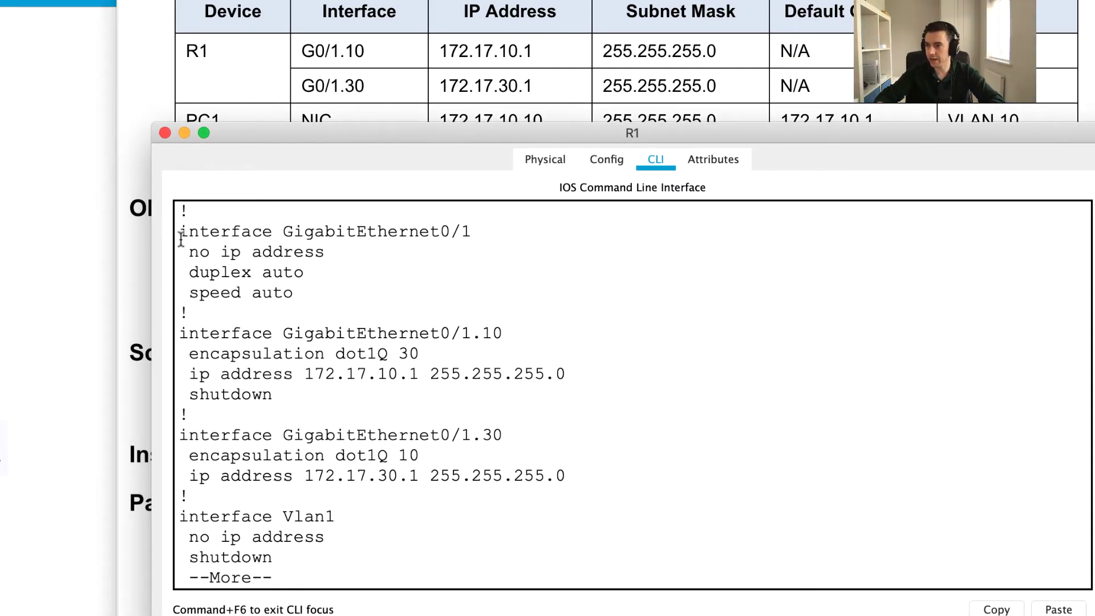
drag(182, 232, 481, 230)
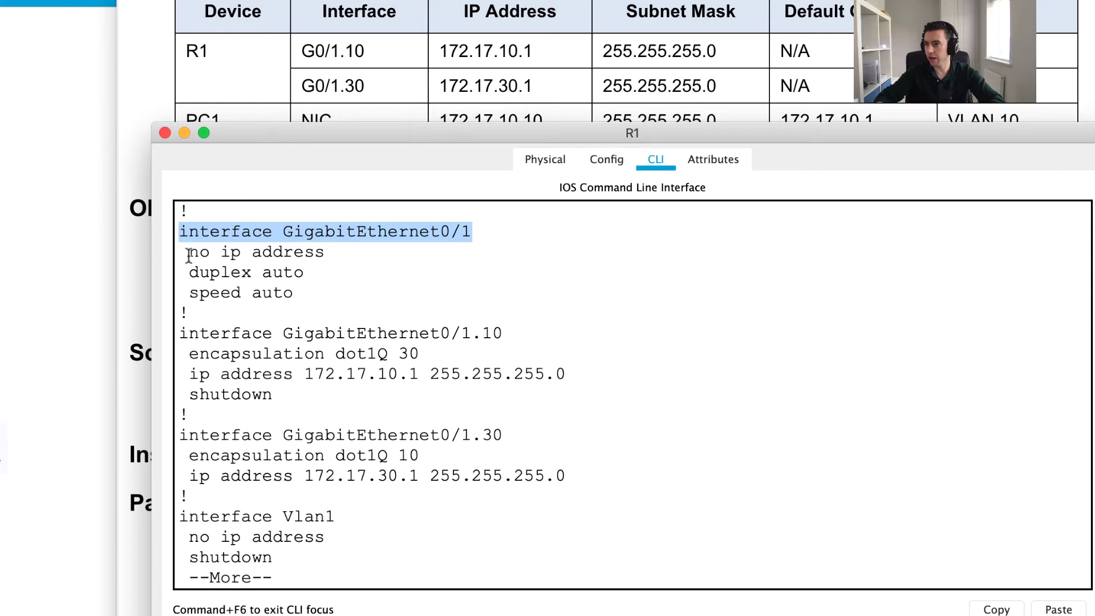
drag(189, 256, 302, 295)
click(301, 295)
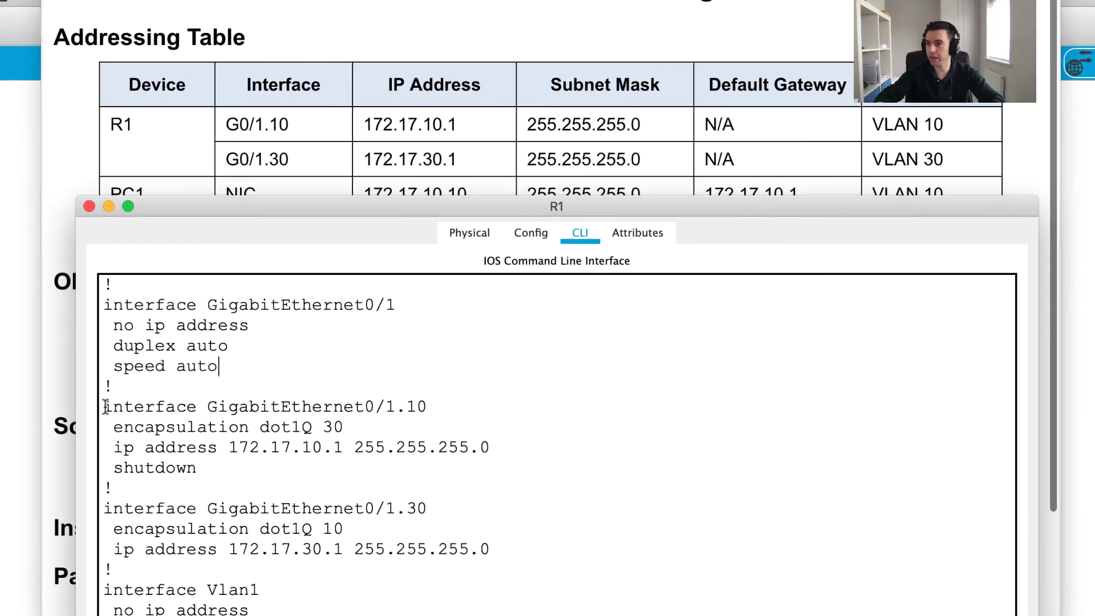
Highlight G0/1.10's encapsulation dot1Q 30 and its 172.17.10.1 address in R1's config
drag(106, 407, 438, 402)
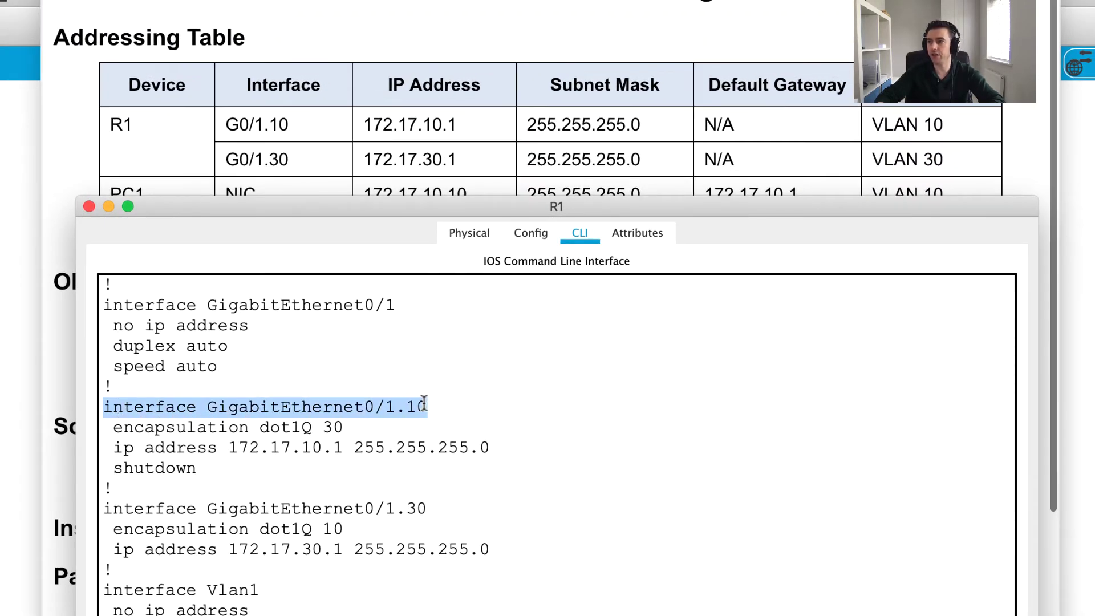
click(424, 403)
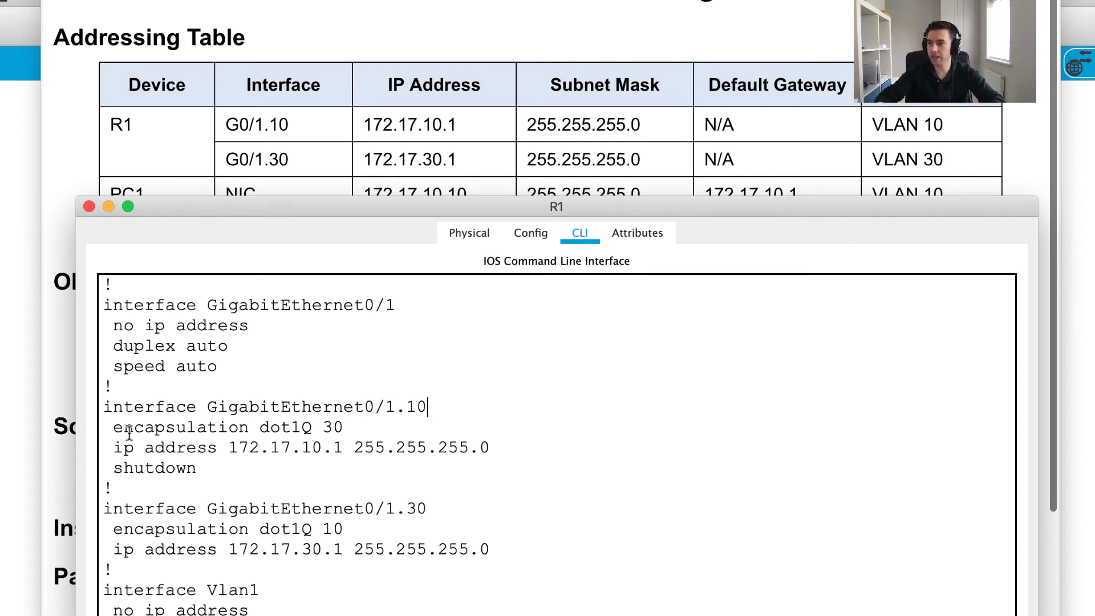
drag(104, 429, 309, 427)
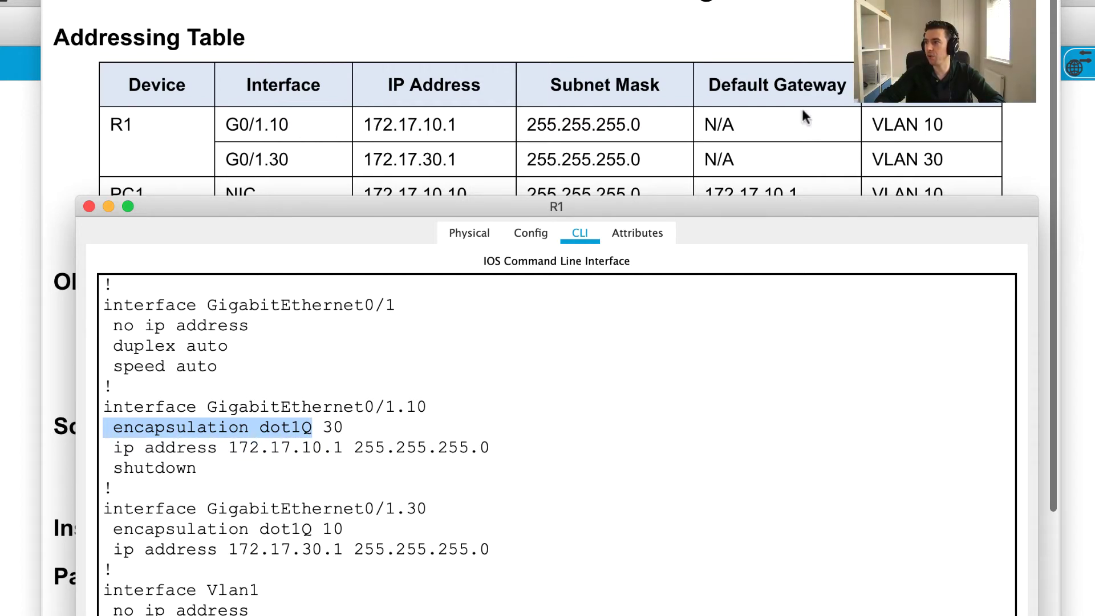
double_click(324, 426)
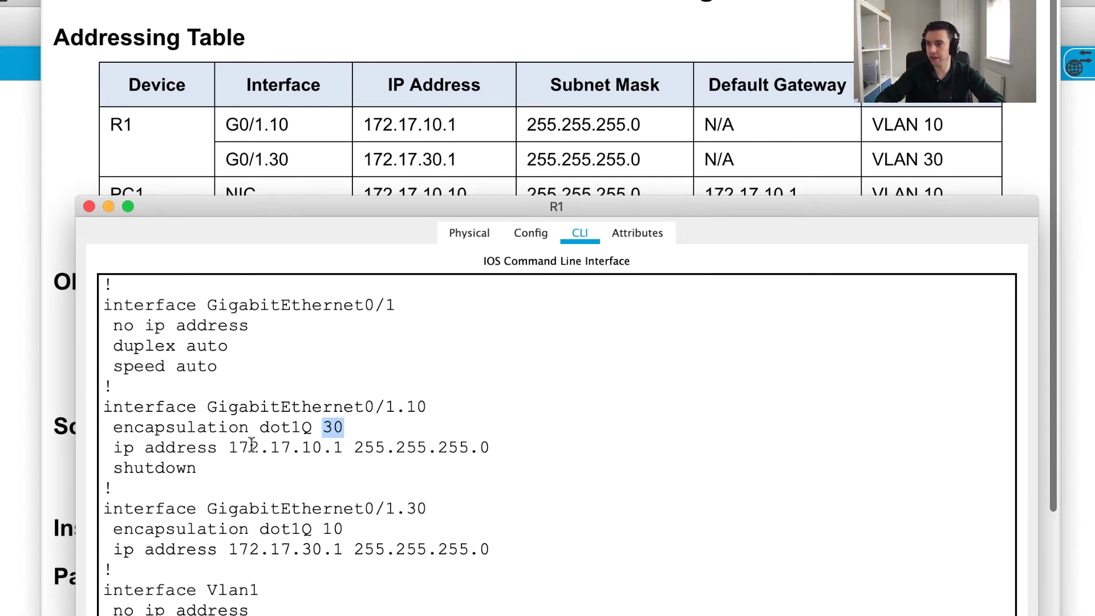
drag(228, 447, 346, 447)
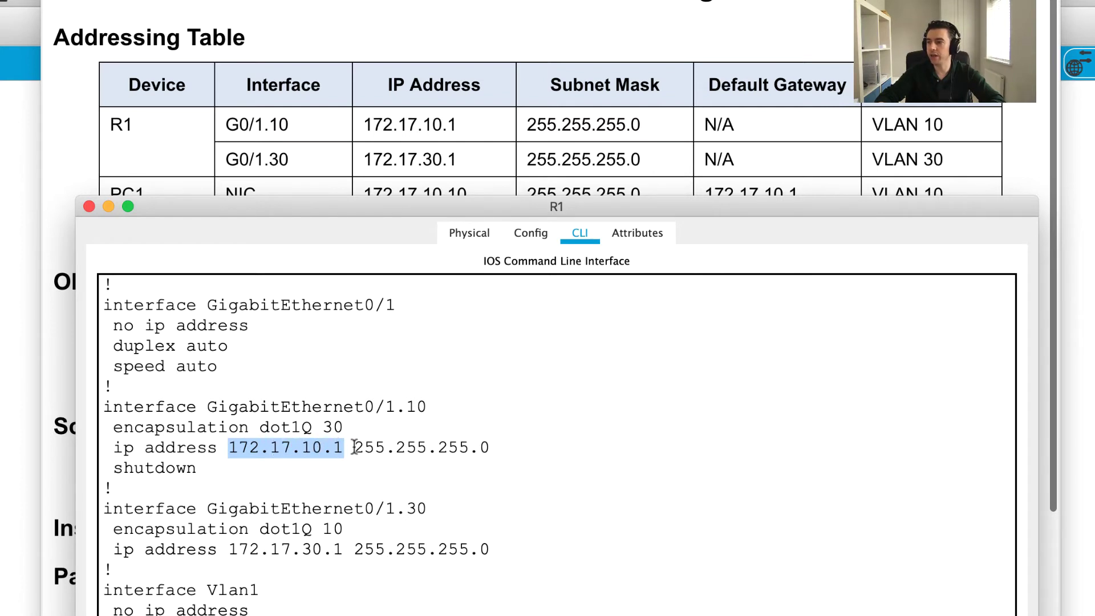
Highlight subinterface G0/1.30 and its dot1Q 10 VLAN tag
drag(102, 503, 433, 508)
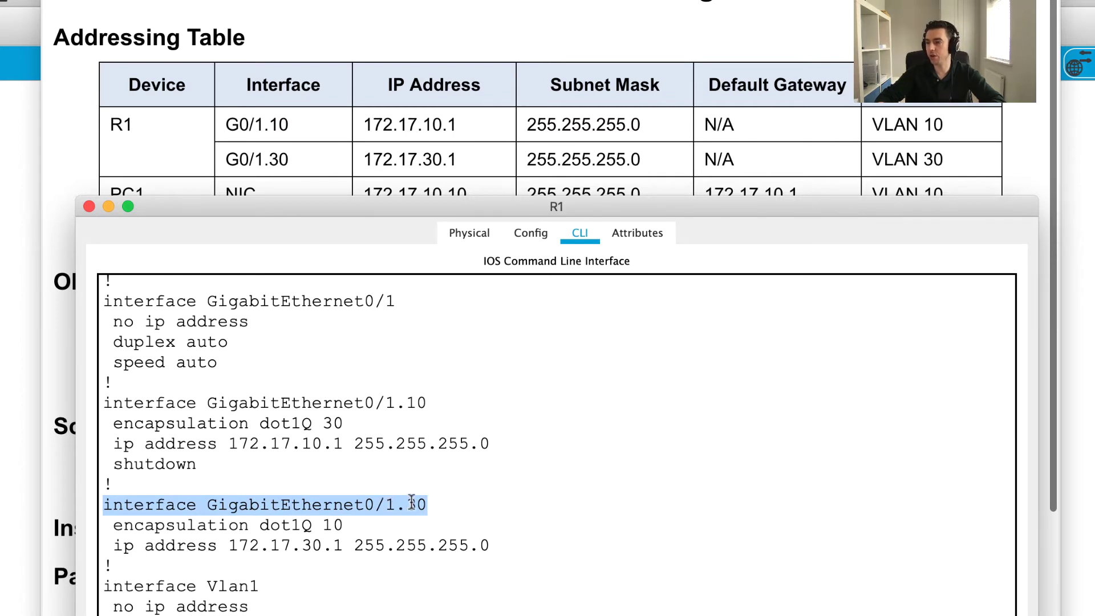
double_click(412, 504)
double_click(333, 522)
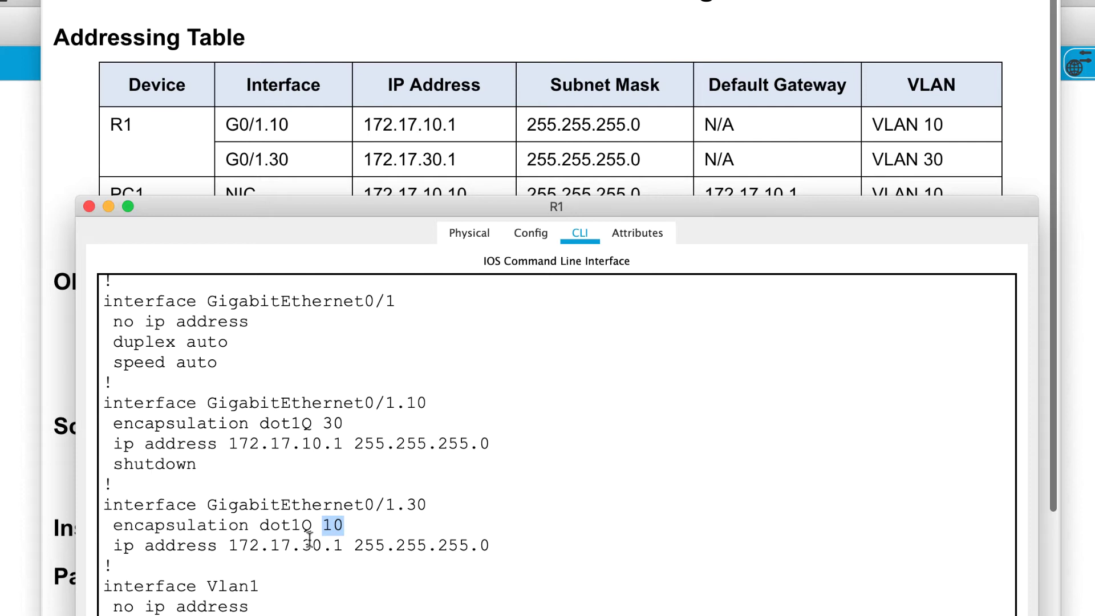
Pick out the shutdown line on G0/1.10, then return to the topology canvas
scroll(311, 539, down, 5)
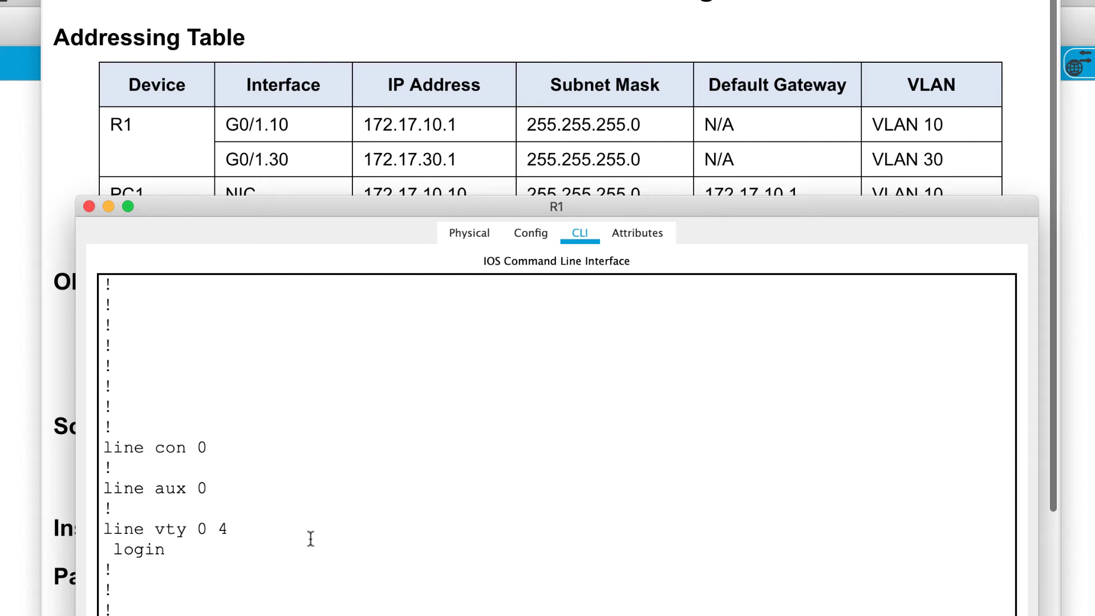
scroll(311, 539, down, 1)
scroll(311, 539, up, 10)
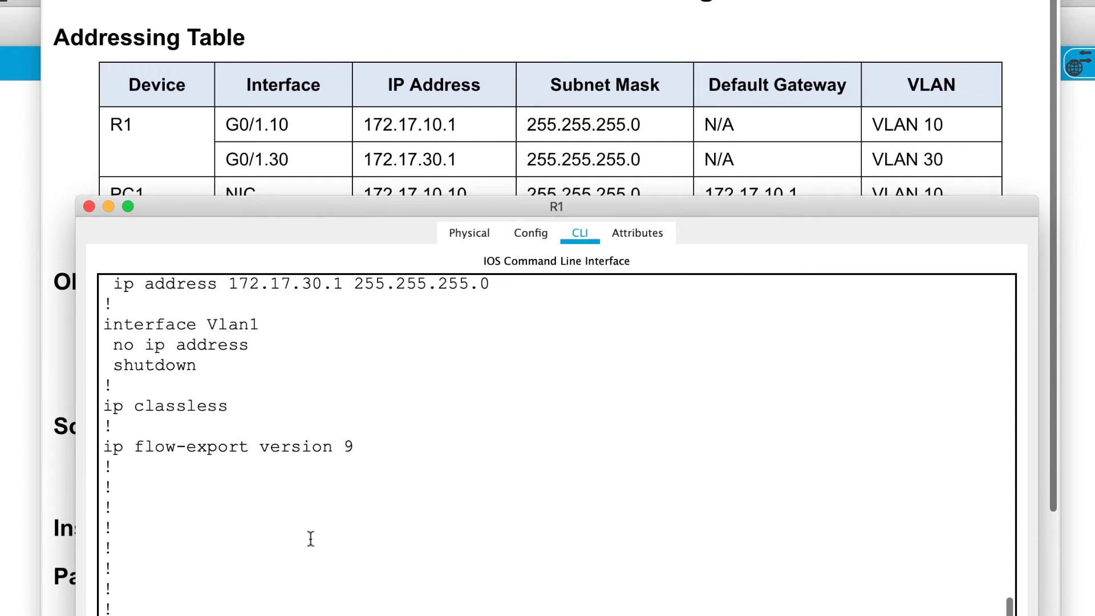
scroll(311, 539, up, 4)
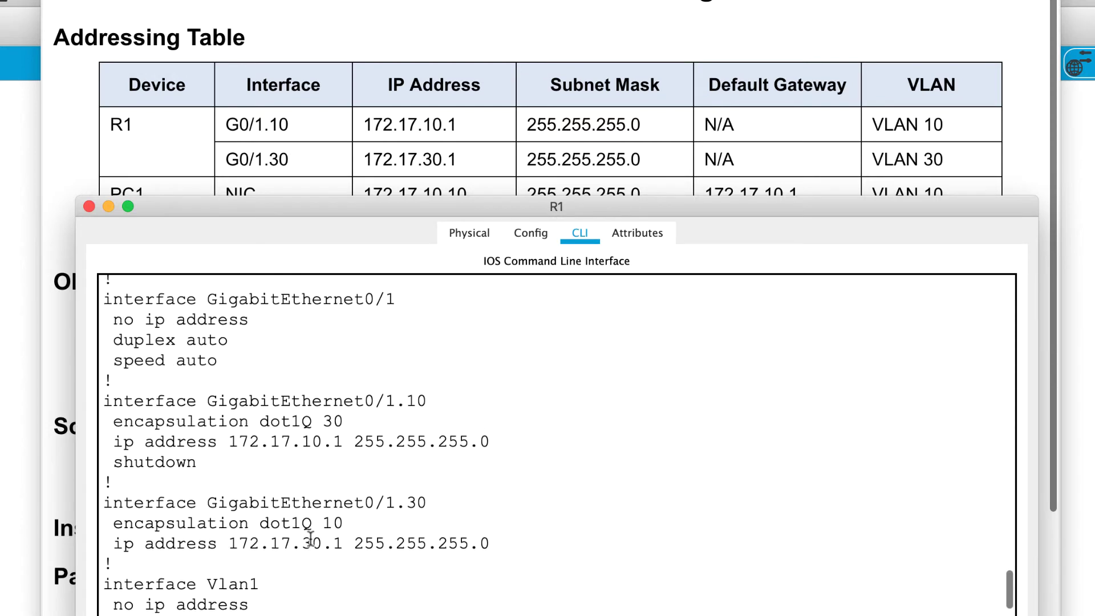
double_click(164, 468)
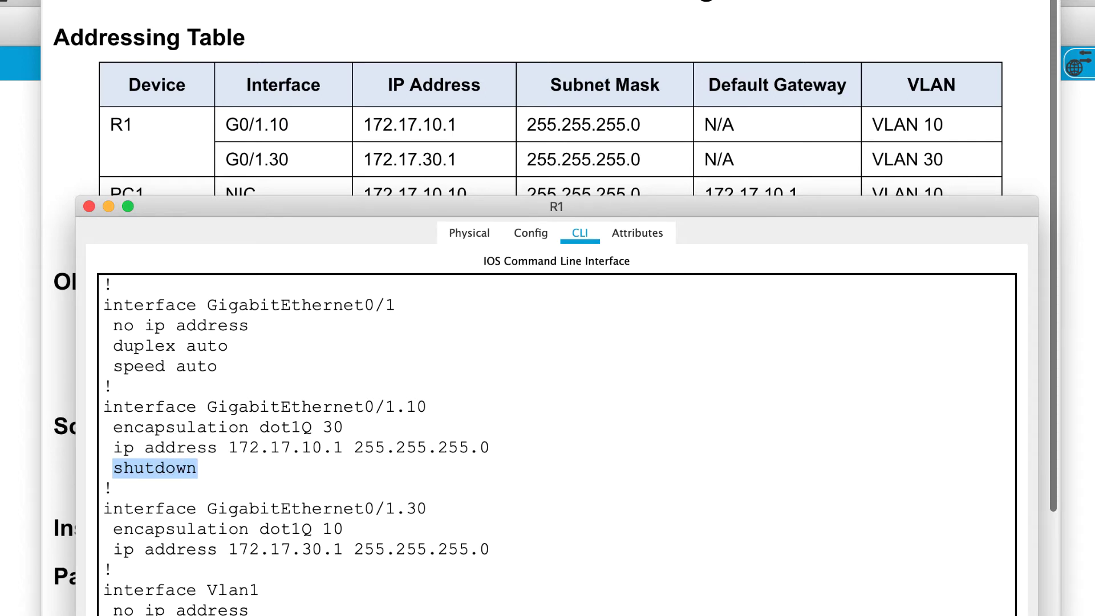
click(63, 365)
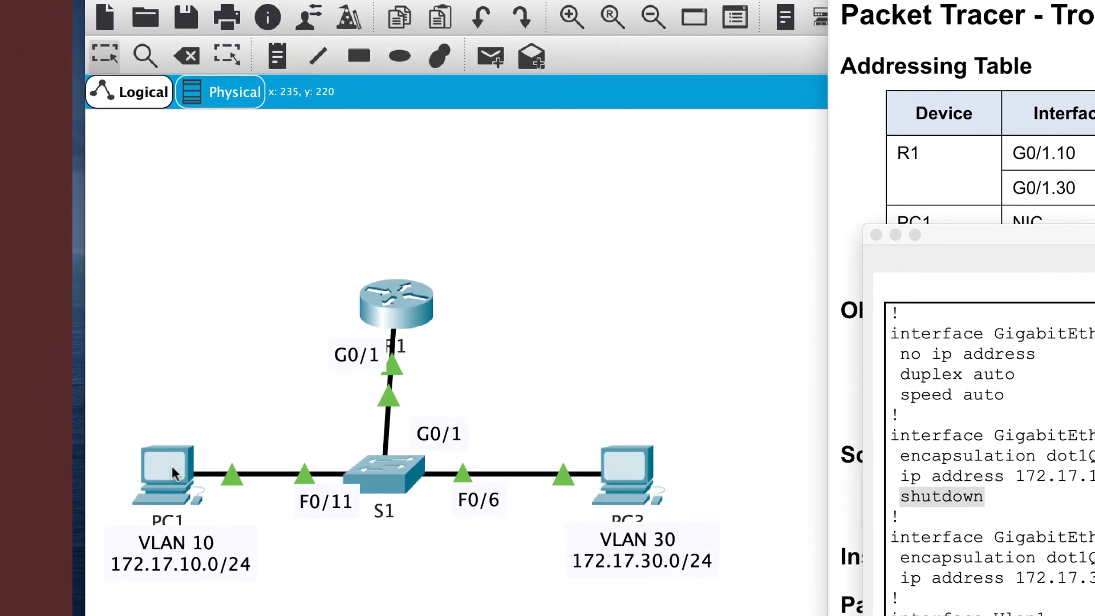
Show PC1's IP Configuration (172.17.10.10, 255.255.255.0, gateway 172.17.10.1) beside the addressing table's PC rows
click(172, 467)
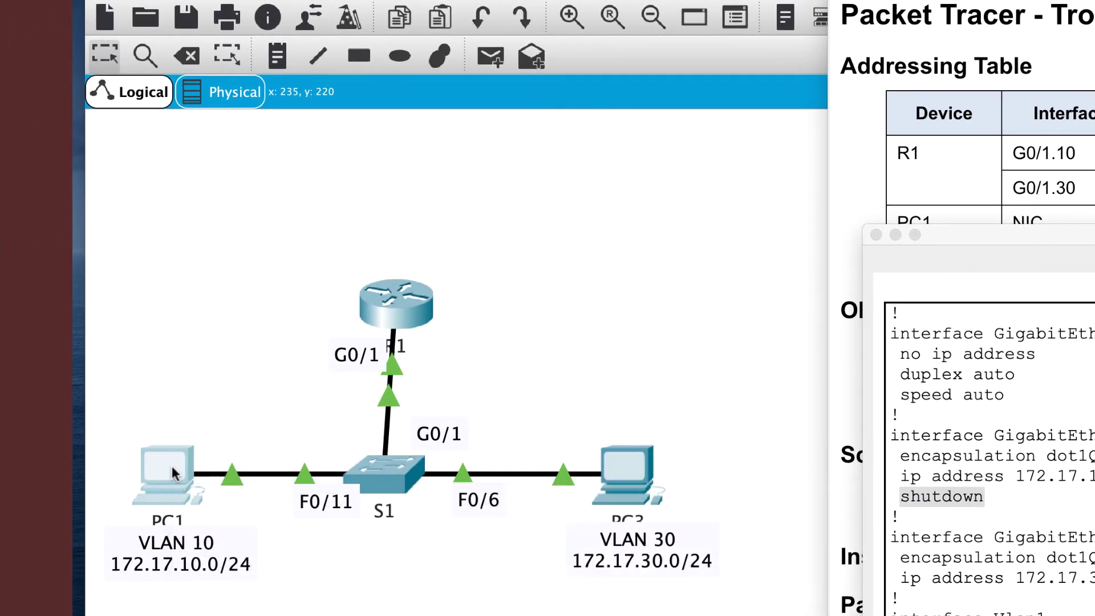
drag(816, 203, 400, 211)
click(562, 229)
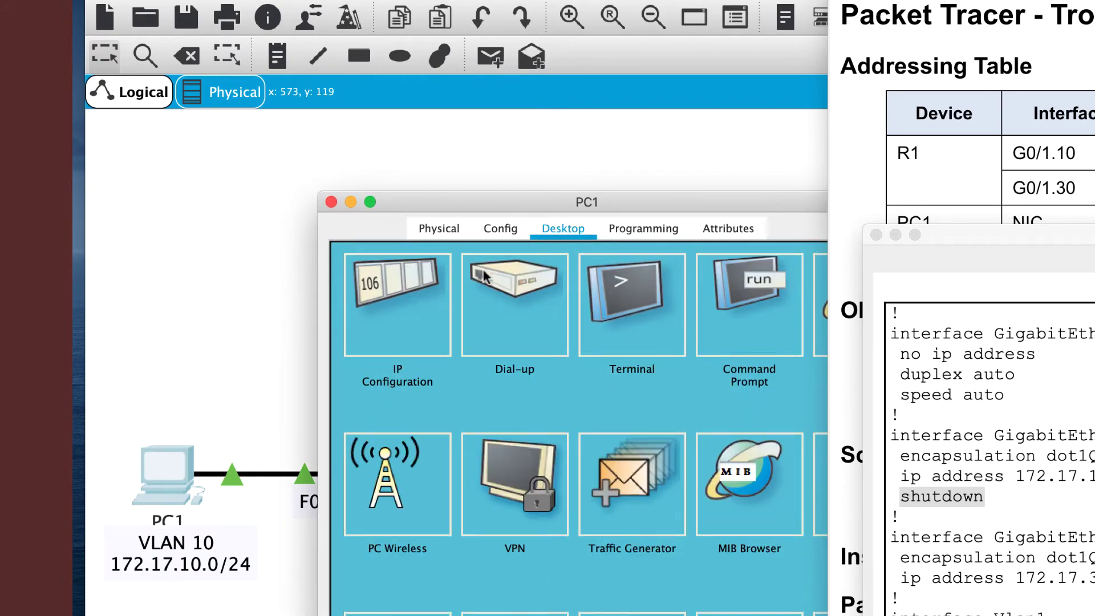
click(417, 293)
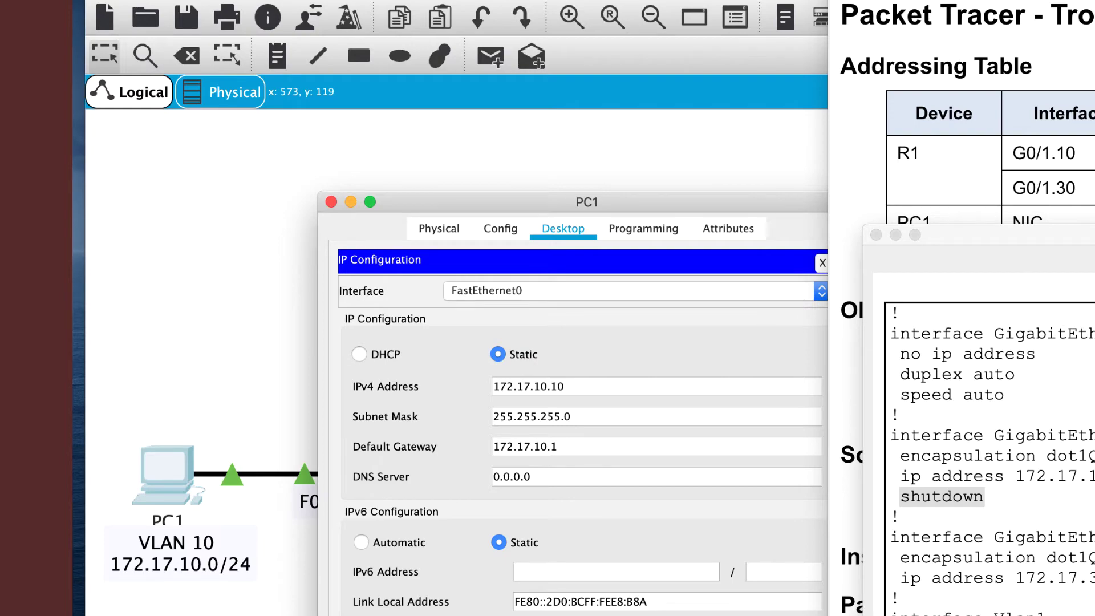
drag(1084, 238, 1083, 312)
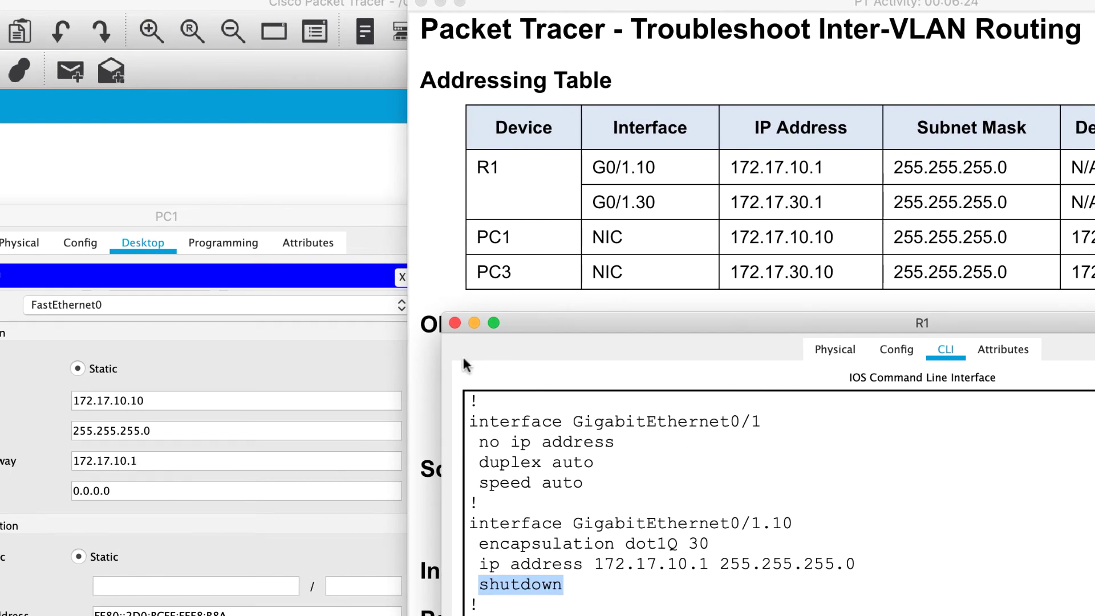
Close PC1's settings and open PC3's device window
click(401, 278)
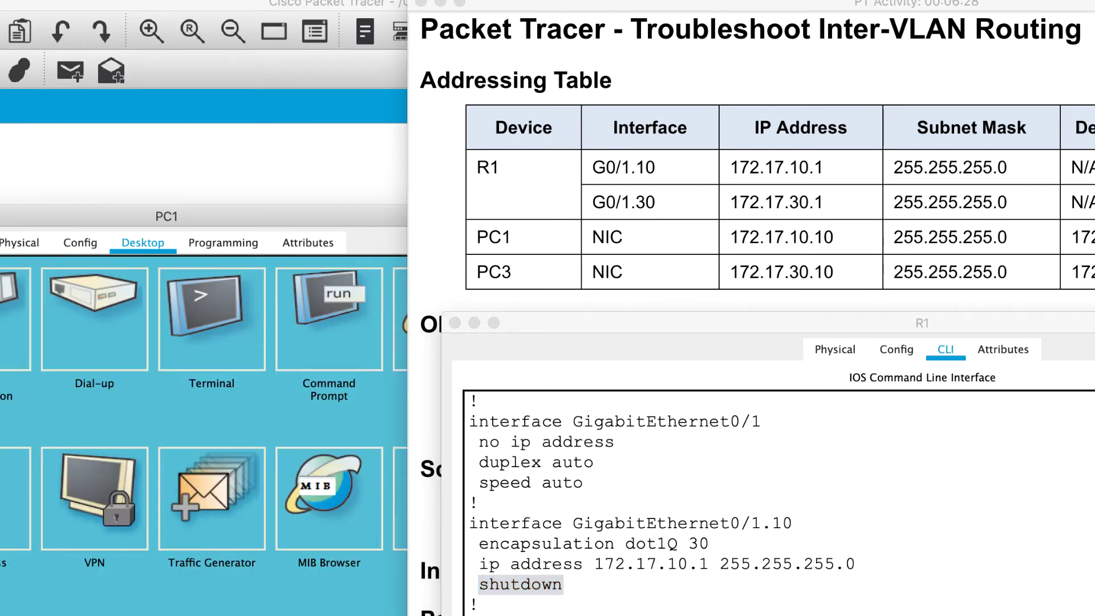
click(231, 509)
click(211, 485)
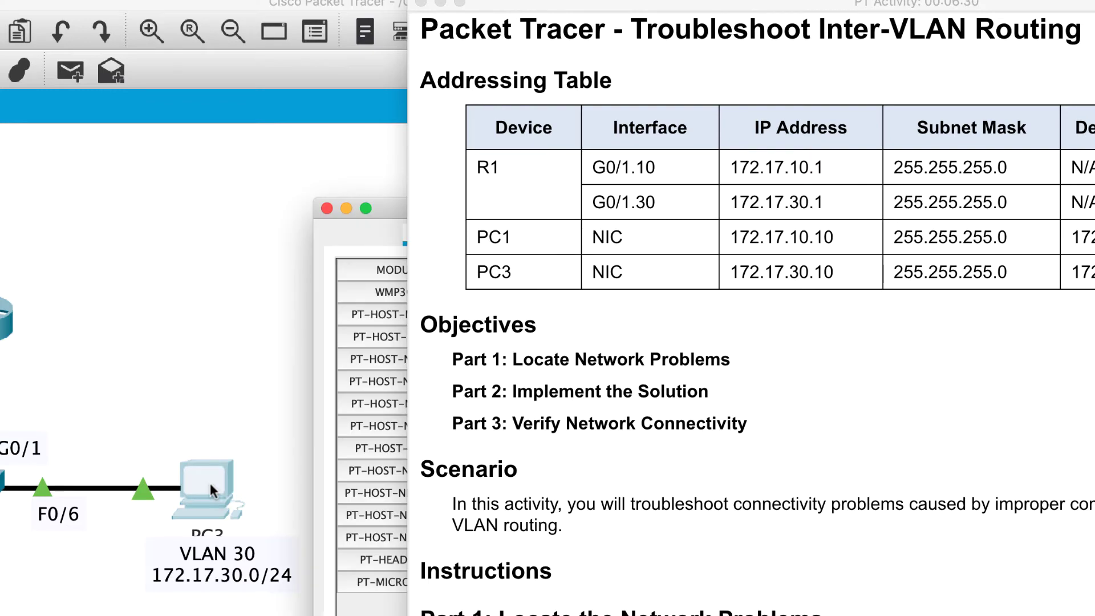
drag(392, 207, 143, 168)
View PC3's IP Configuration, noting gateway 172.17.10.1 instead of 172.17.30.1, then close the window
click(124, 196)
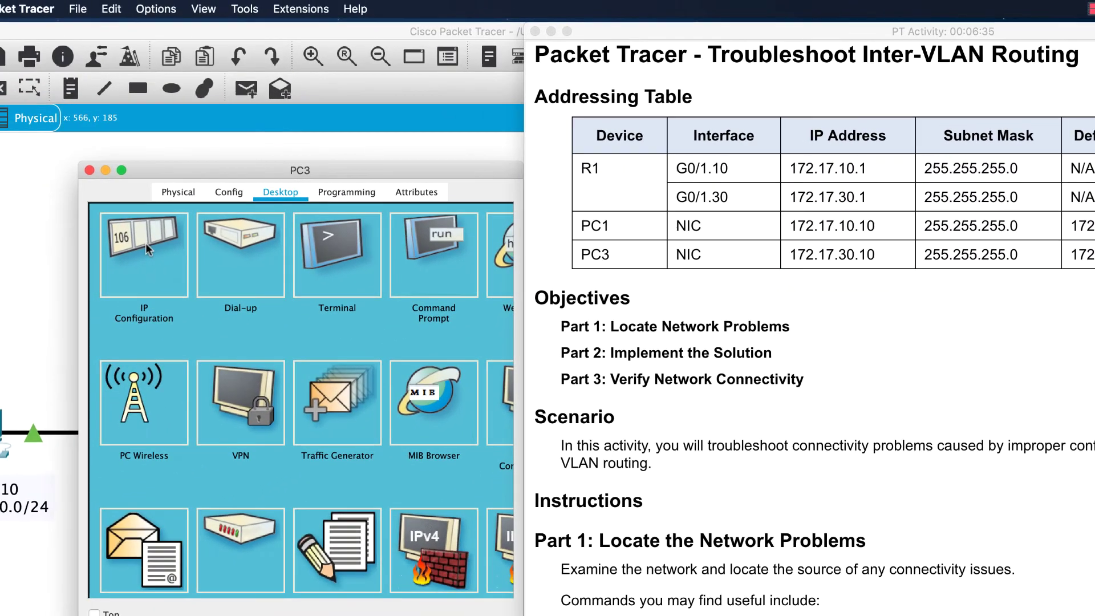
click(145, 243)
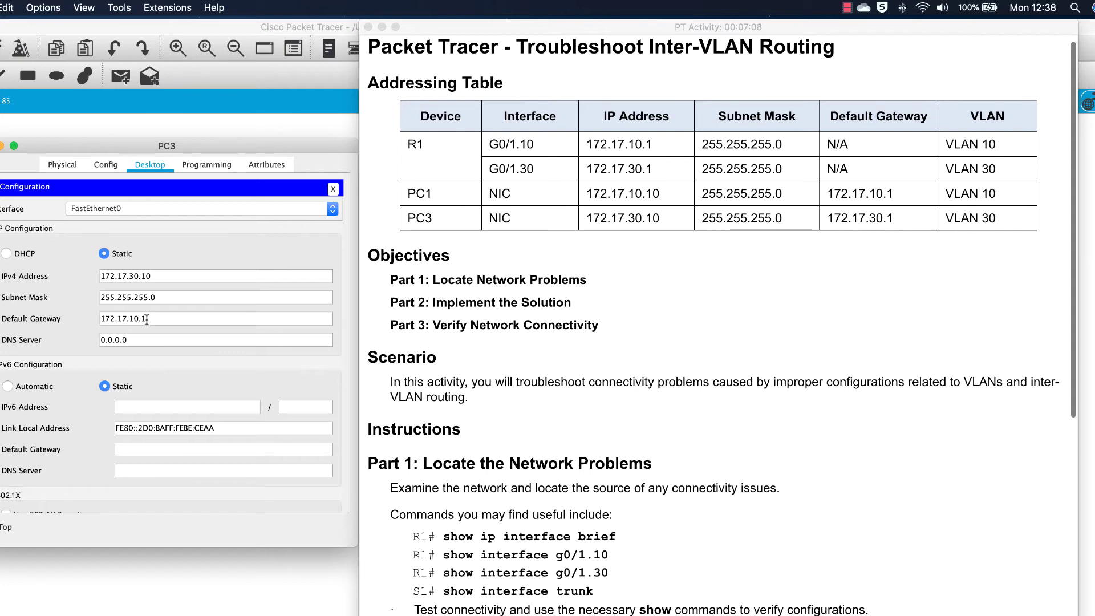
key(BackSpace)
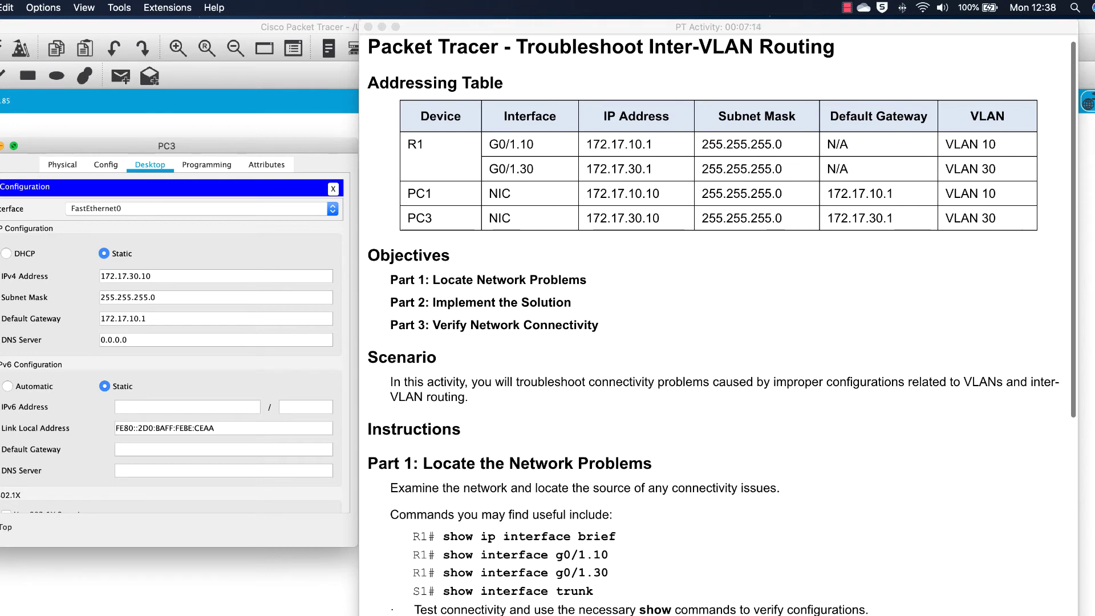
key(super+w)
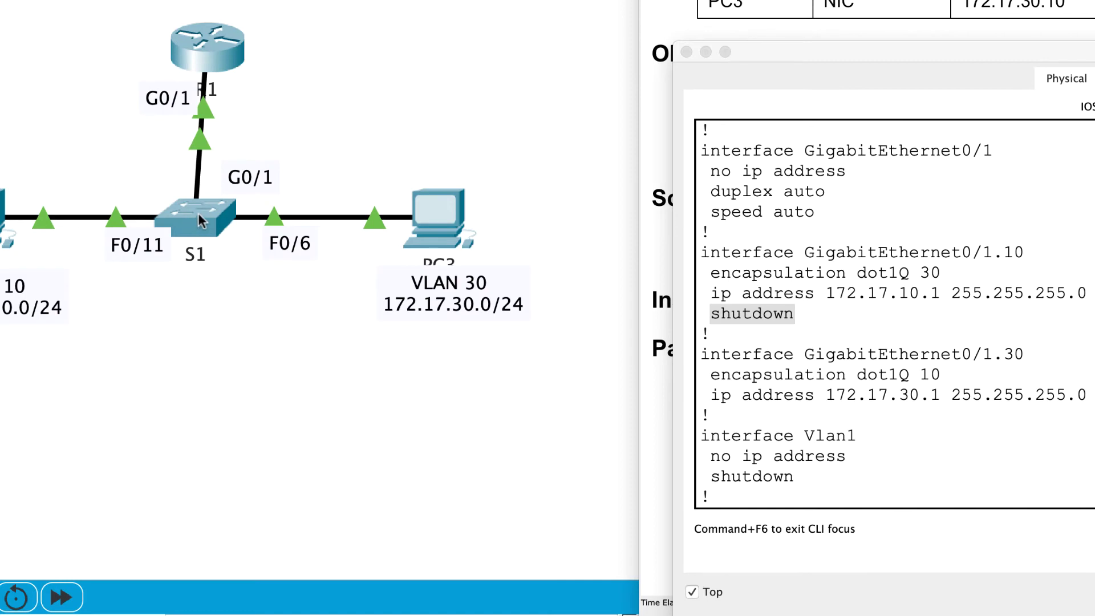
Open switch S1's CLI window and arrange it beside R1's config with the topology visible
mouse_move(194, 214)
click(197, 214)
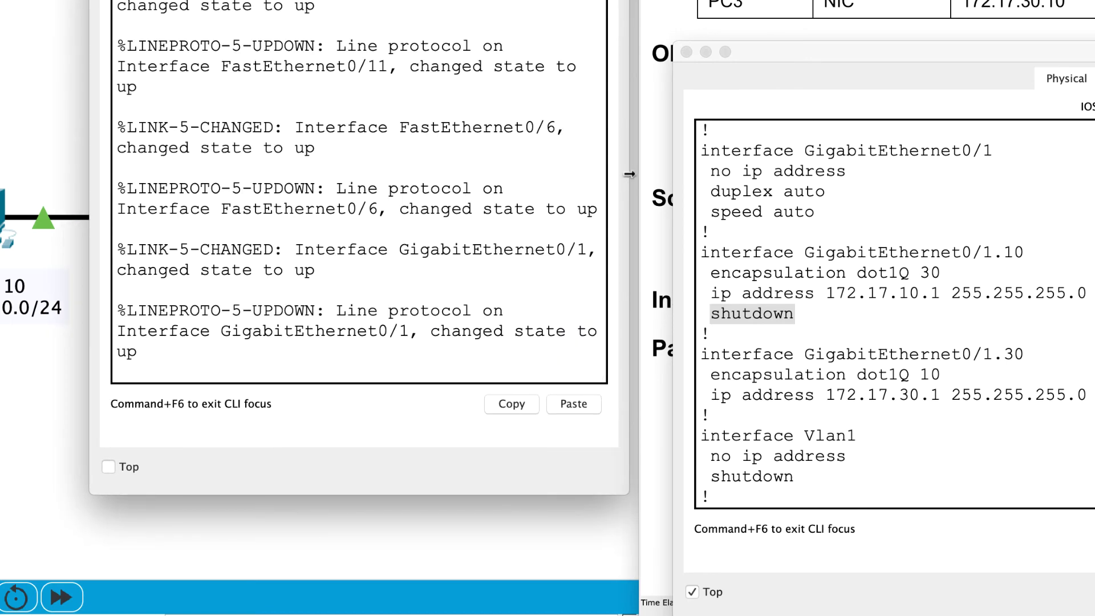
drag(630, 174, 953, 185)
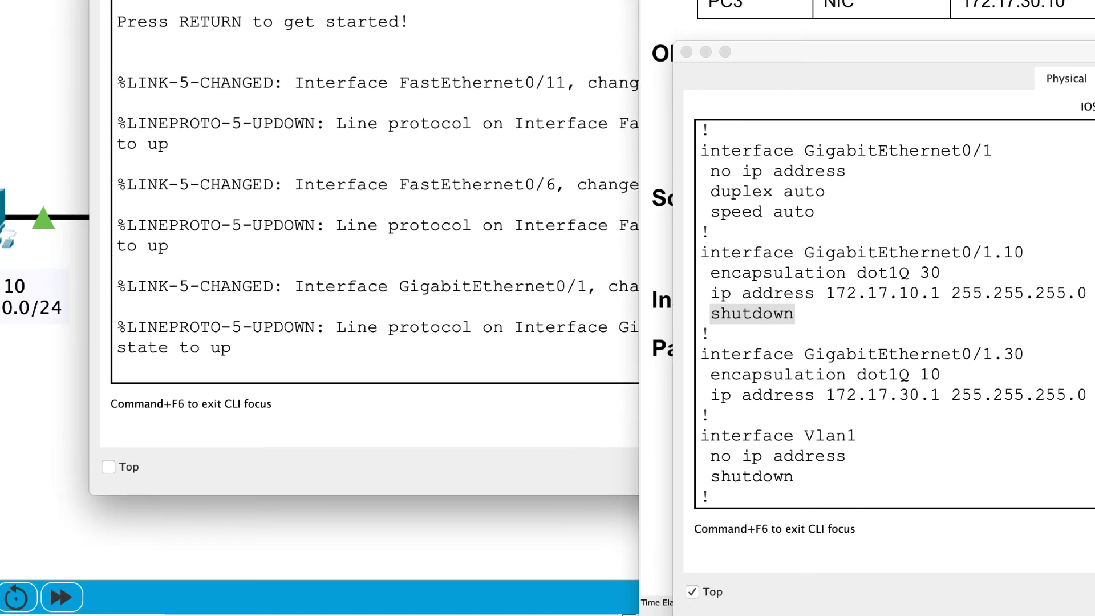
drag(588, 0, 447, 3)
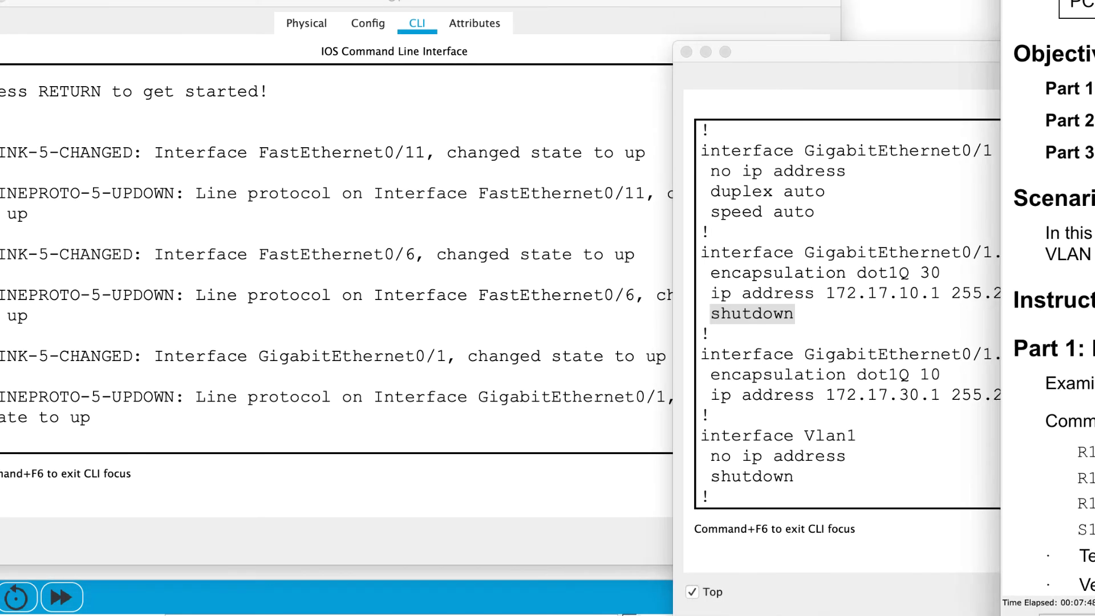
drag(838, 60, 1094, 74)
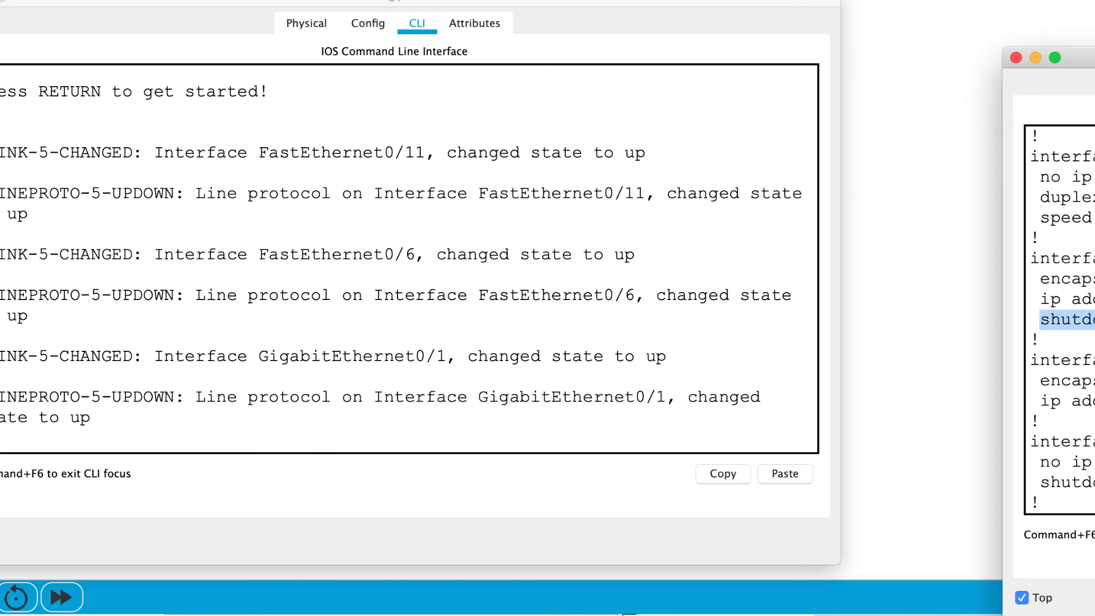
drag(342, 3, 525, 15)
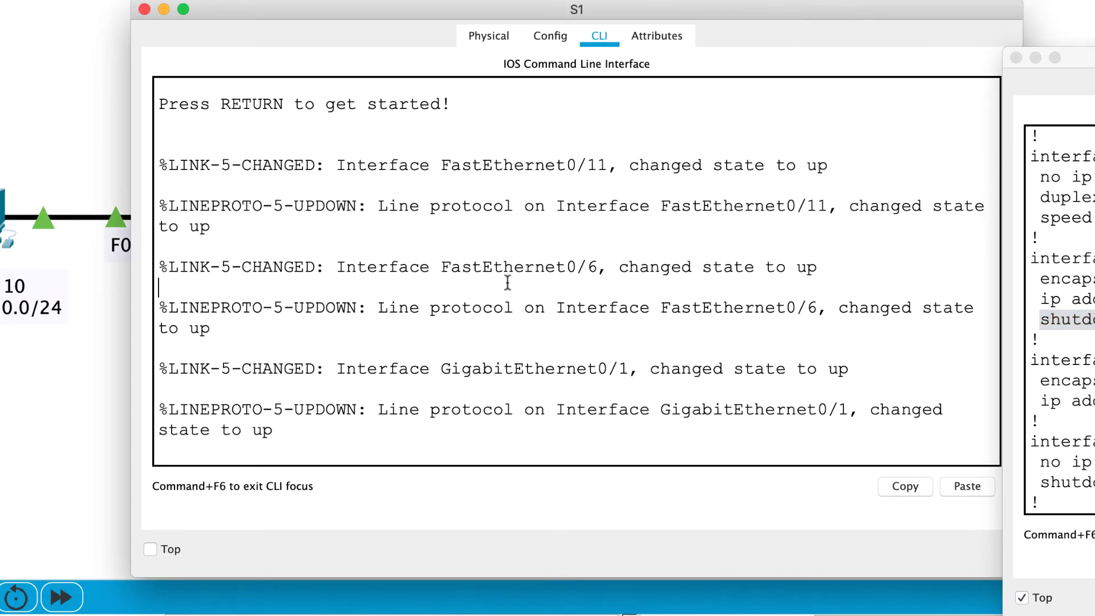
Enter privileged mode on S1 with 'en' and run 'show vlan'
key(Return)
key(Return)
key(Return)
text(en)
key(Return)
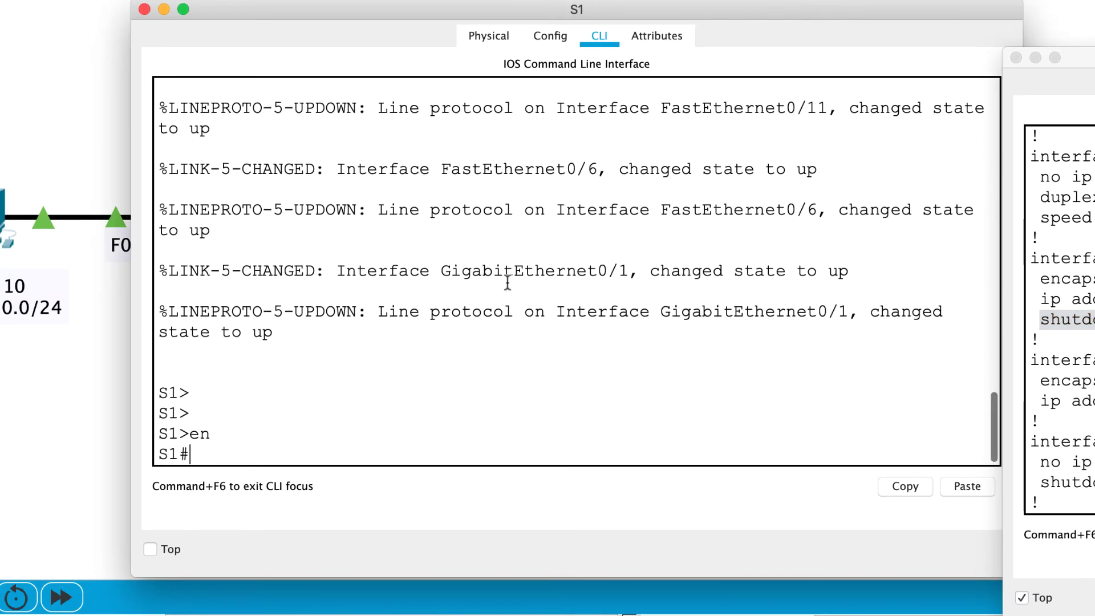
text(show vlan)
key(Return)
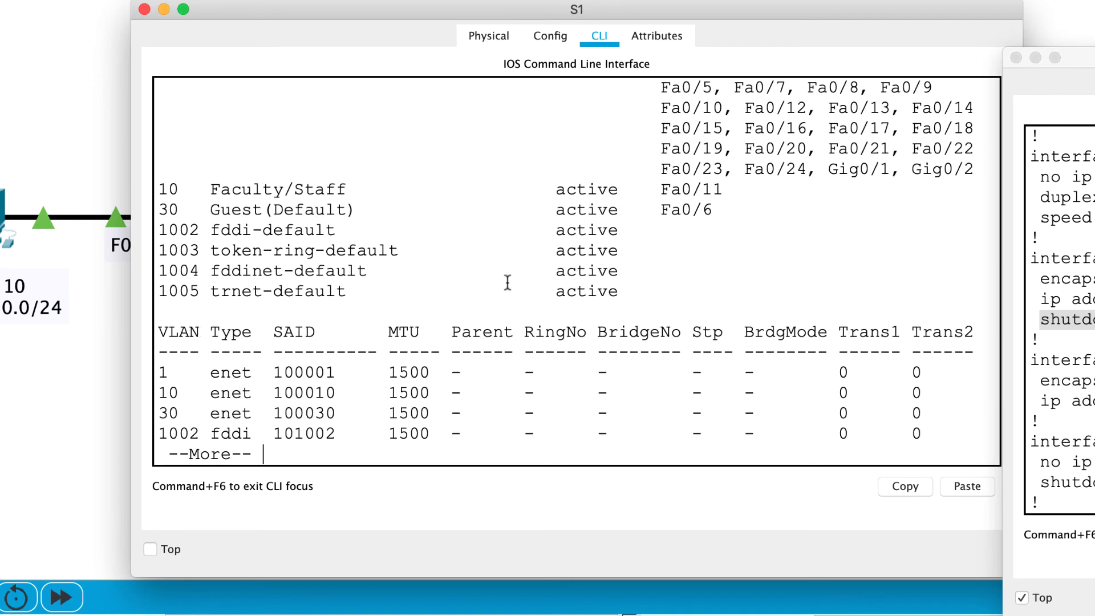
drag(372, 25, 561, 0)
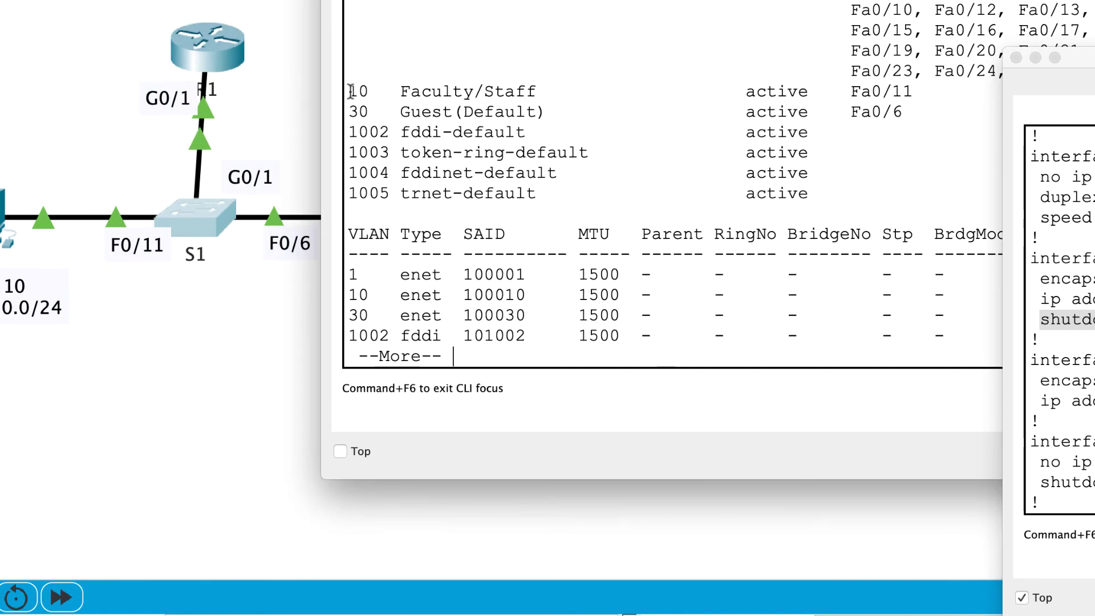
Highlight the VLAN 10 and VLAN 30 rows and Gig0/1 in default VLAN 1
drag(347, 91, 921, 92)
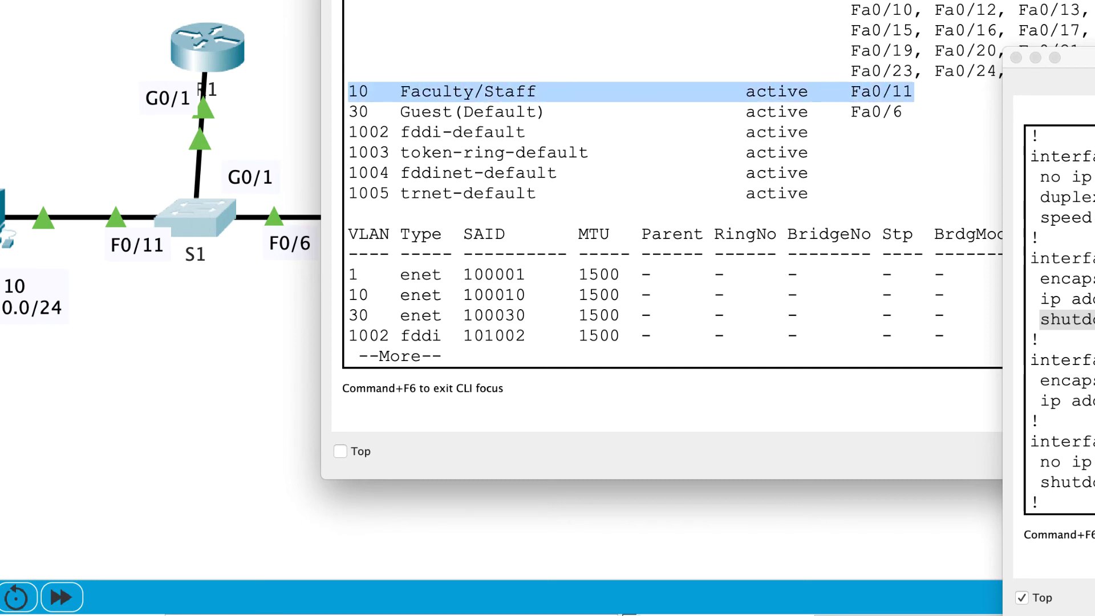
drag(513, 0, 581, 0)
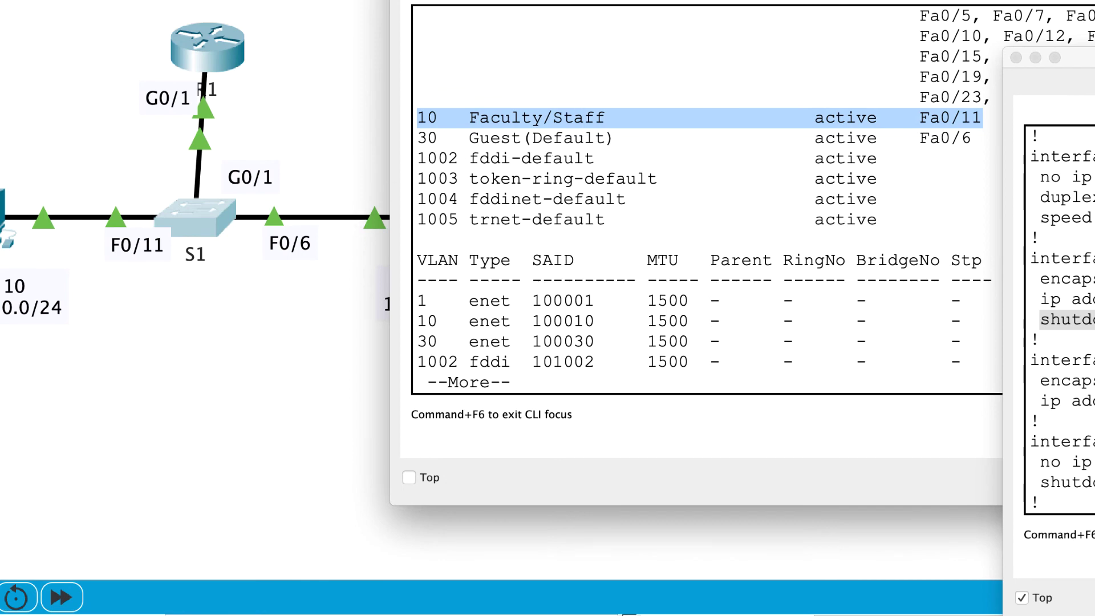
drag(629, 0, 520, 11)
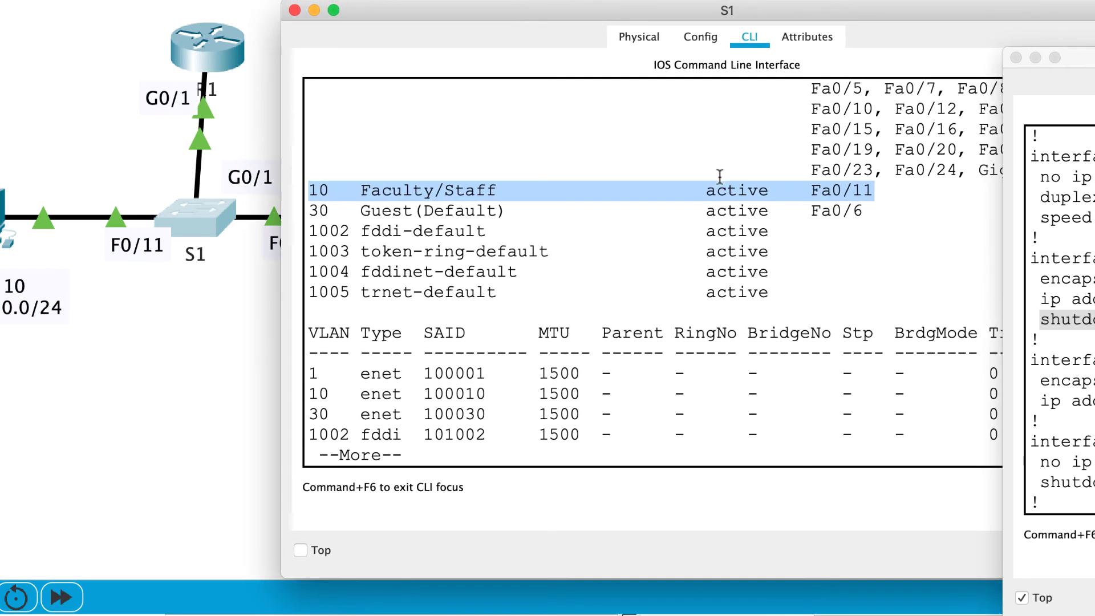
drag(875, 212, 294, 208)
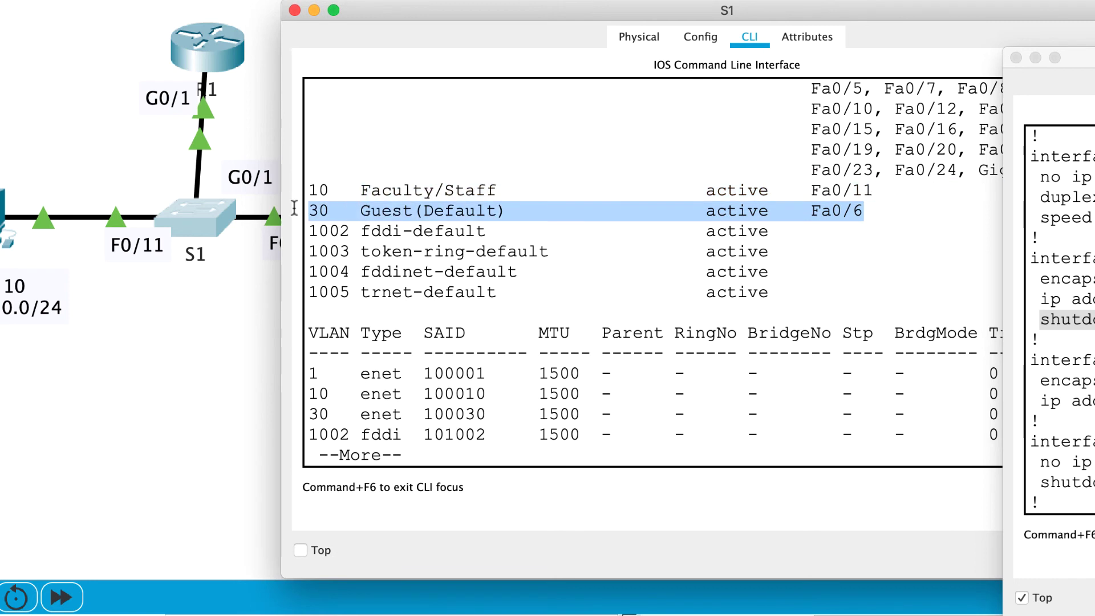
scroll(778, 228, up, 3)
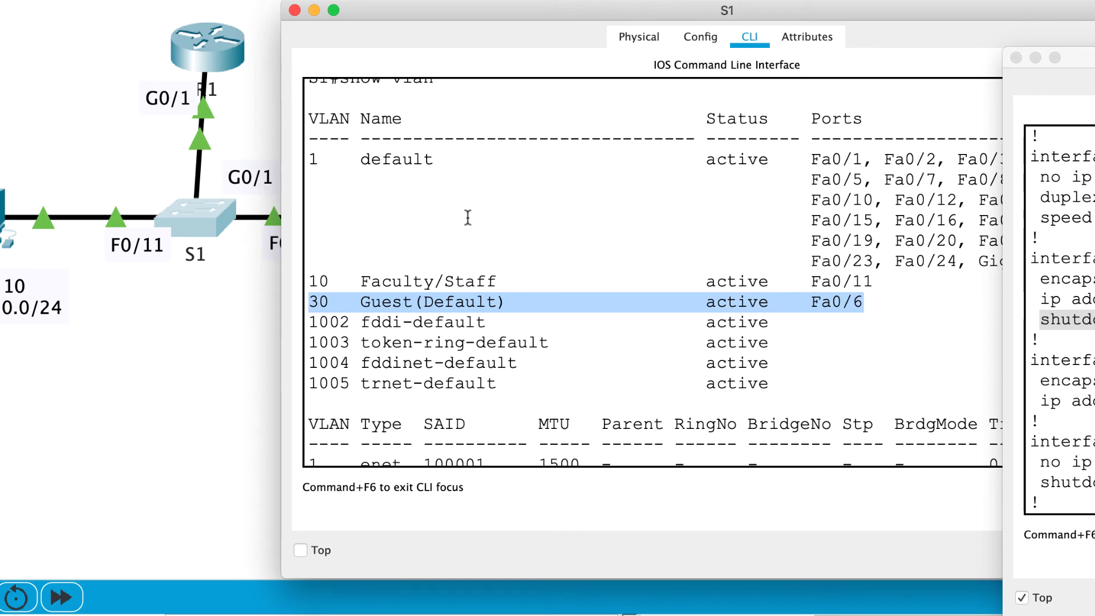
drag(917, 13, 708, 0)
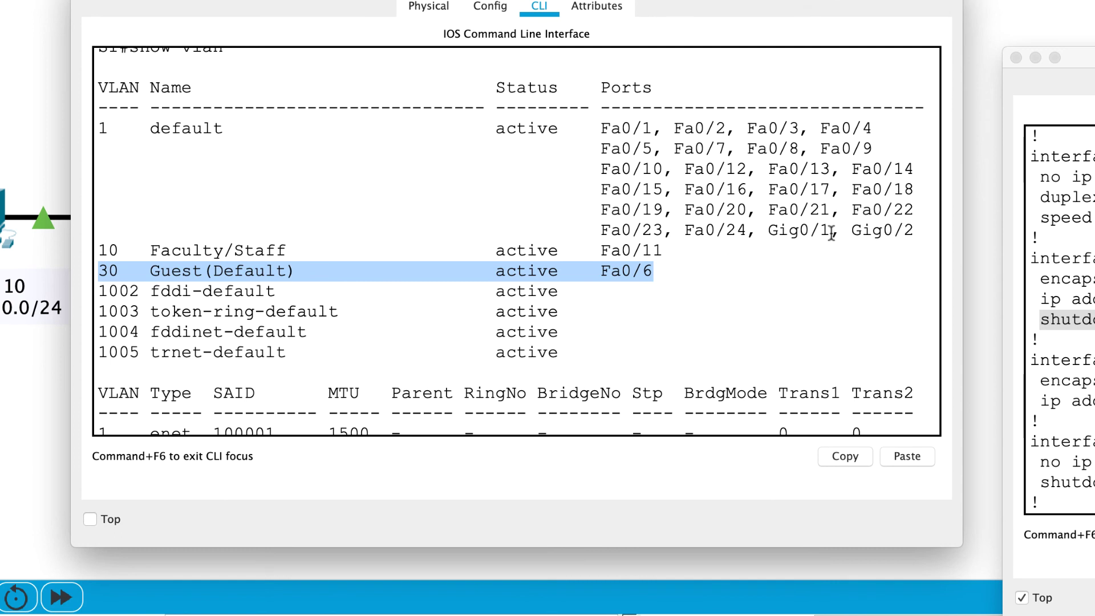
drag(832, 234, 767, 231)
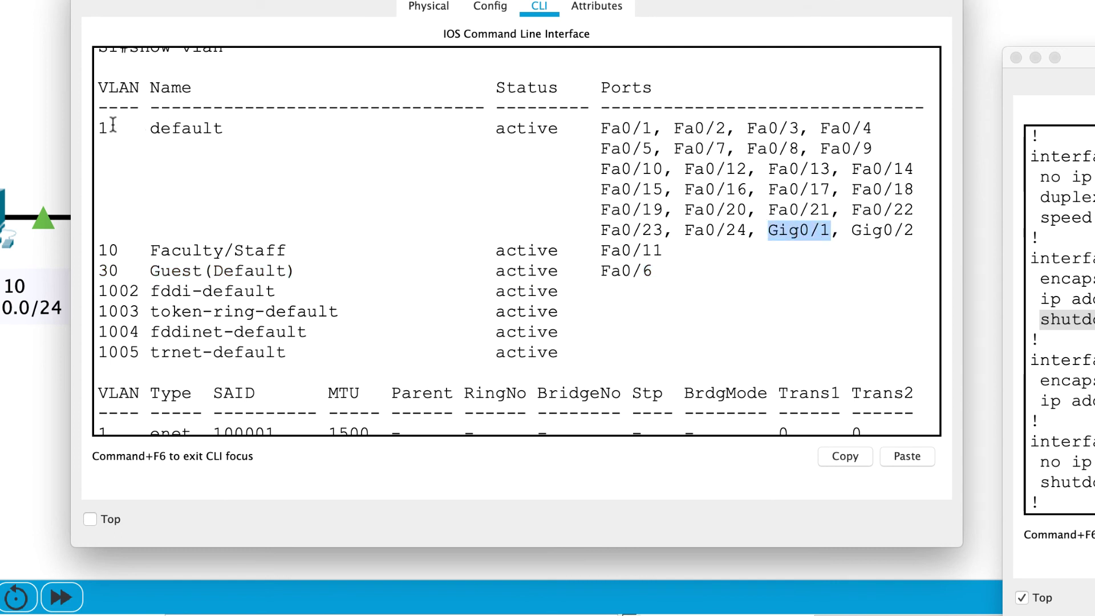
drag(111, 128, 90, 131)
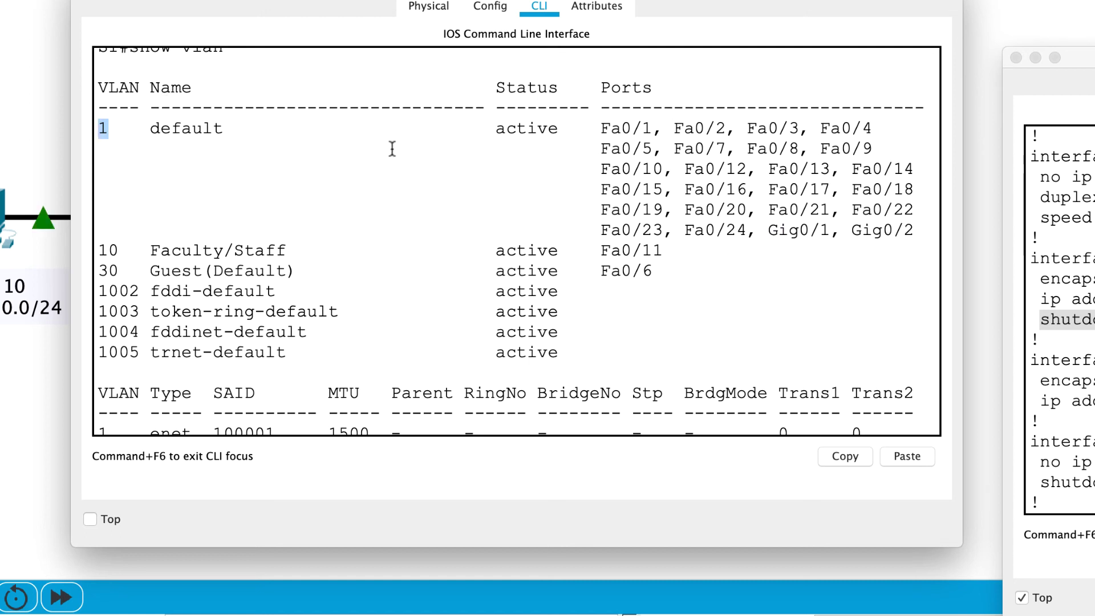
triple_click(815, 231)
click(813, 230)
drag(826, 230, 771, 230)
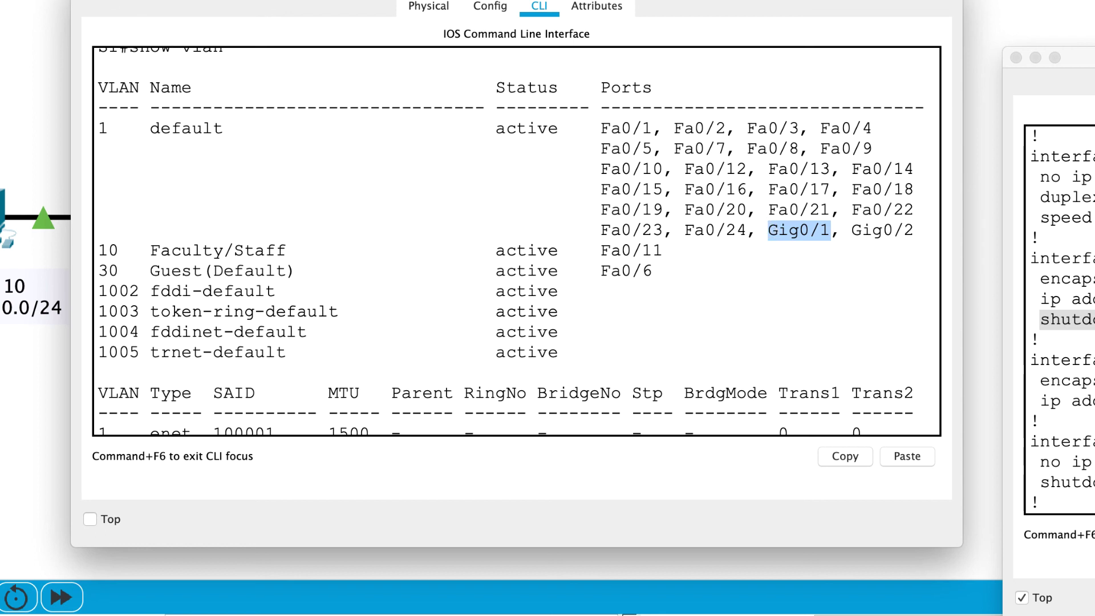
Close S1's CLI window, leaving the topology beside R1's running configuration
key(super+w)
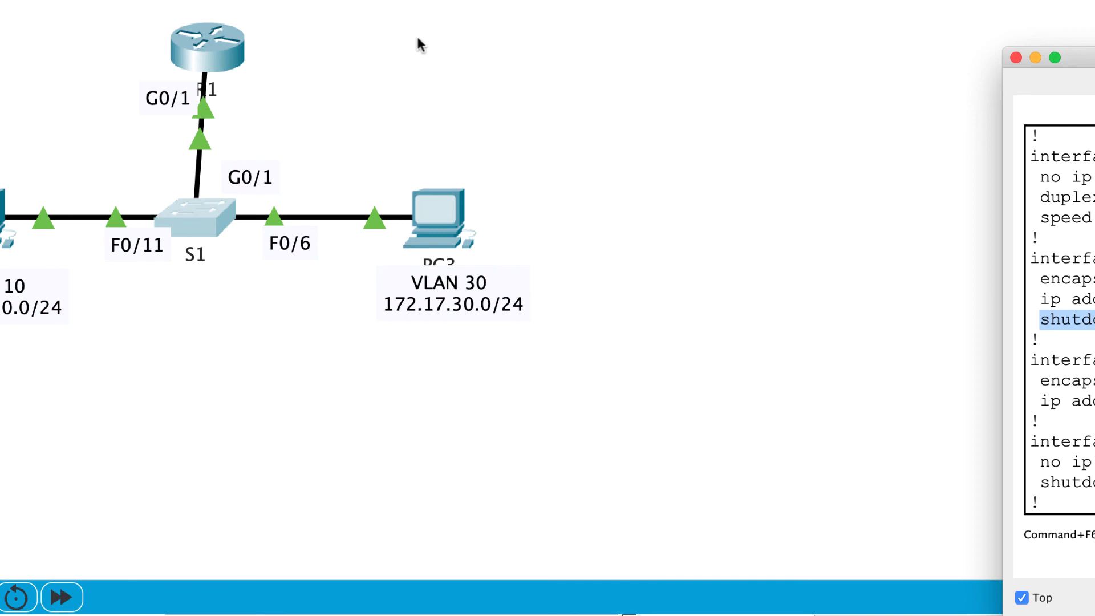